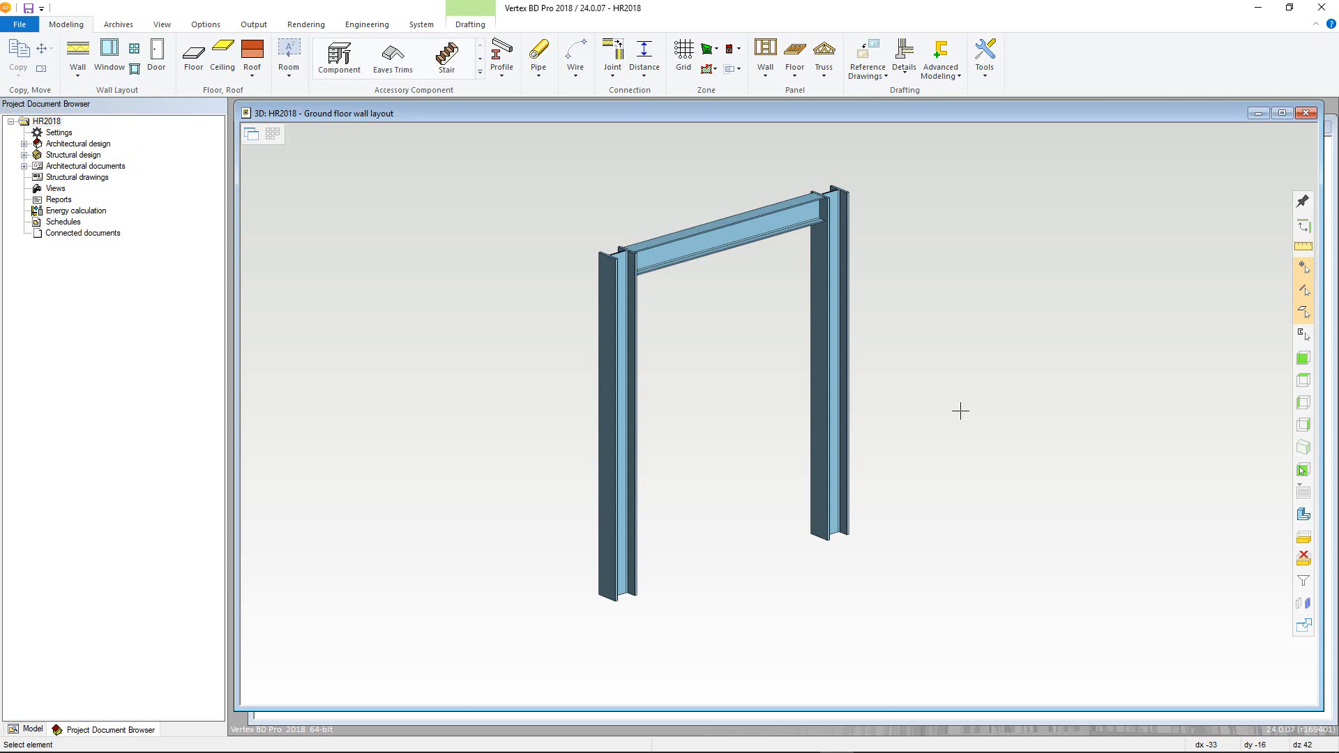
Add the Hot Rolled (0103) Base plate (4 holes) at the foot of both columns, keeping the preset plate properties.
{"action": "left_click", "coordinate": [620, 76]}
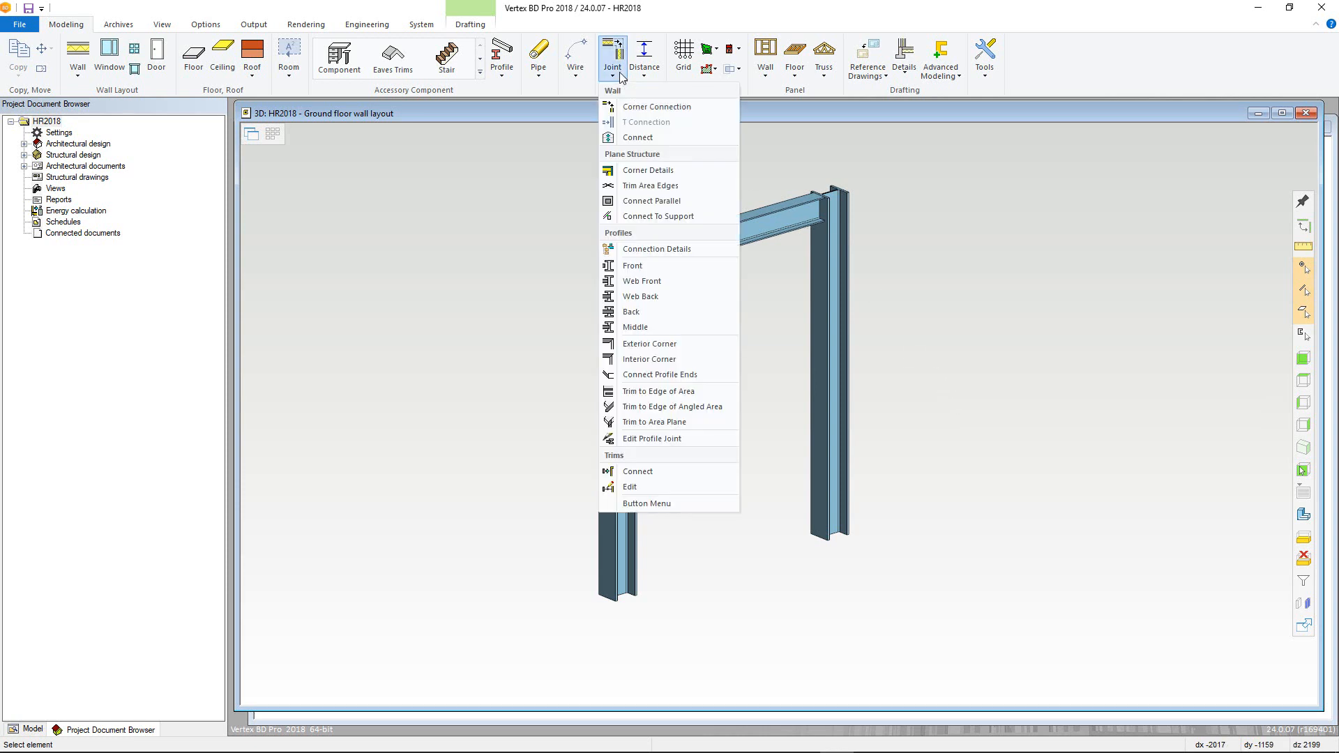
{"action": "left_click", "coordinate": [632, 250]}
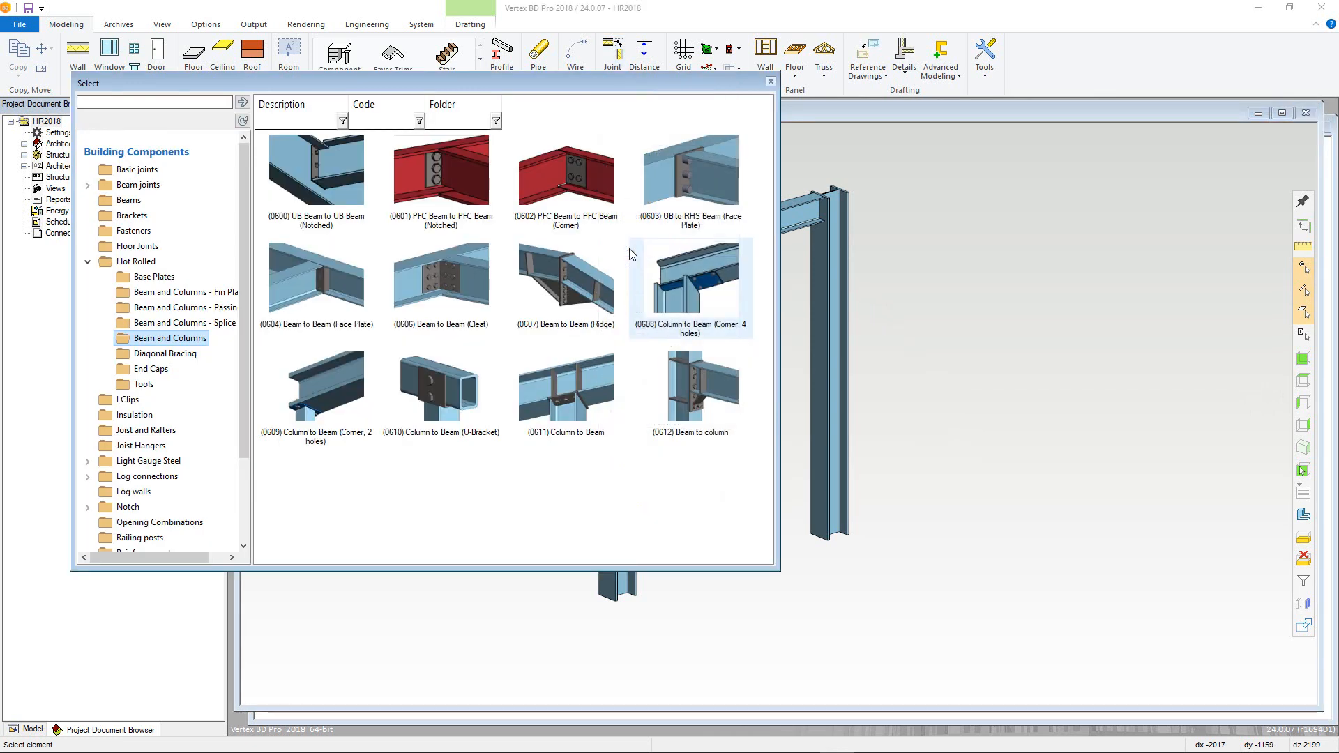
{"action": "left_click", "coordinate": [144, 262]}
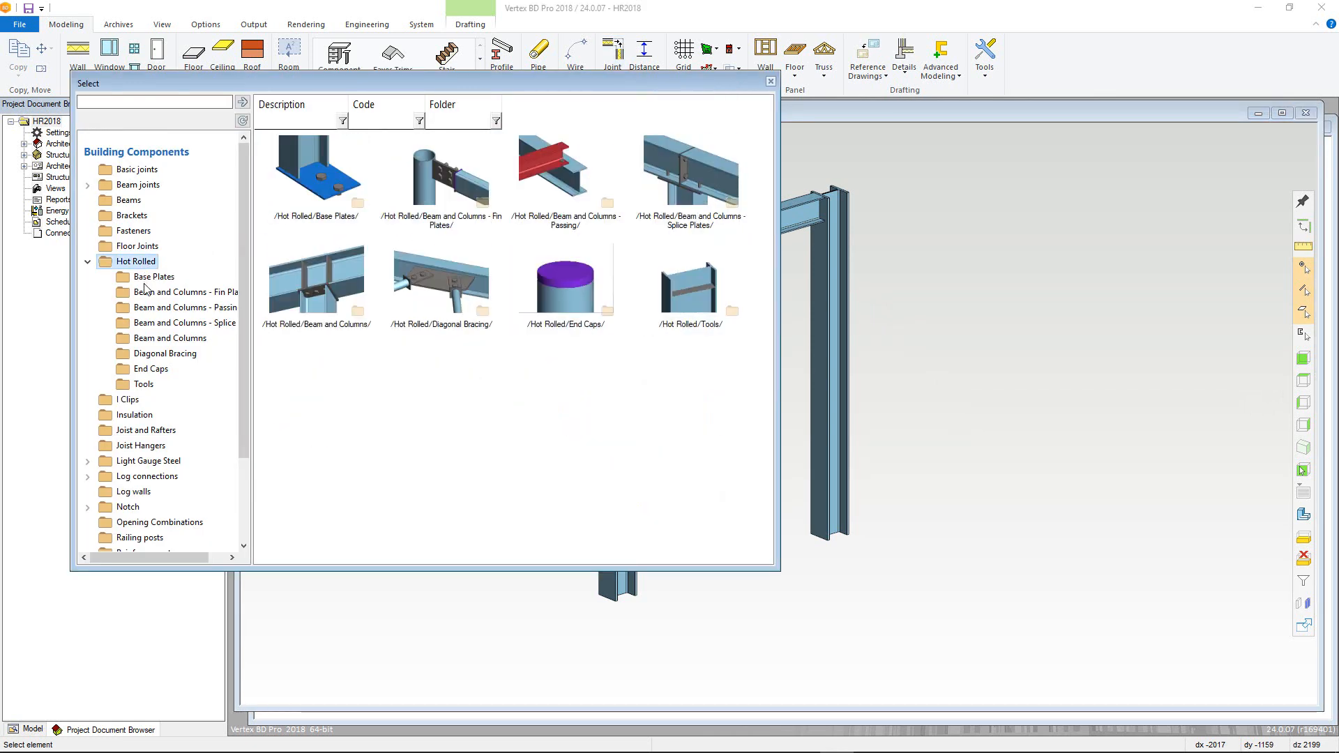
{"action": "left_click", "coordinate": [151, 285]}
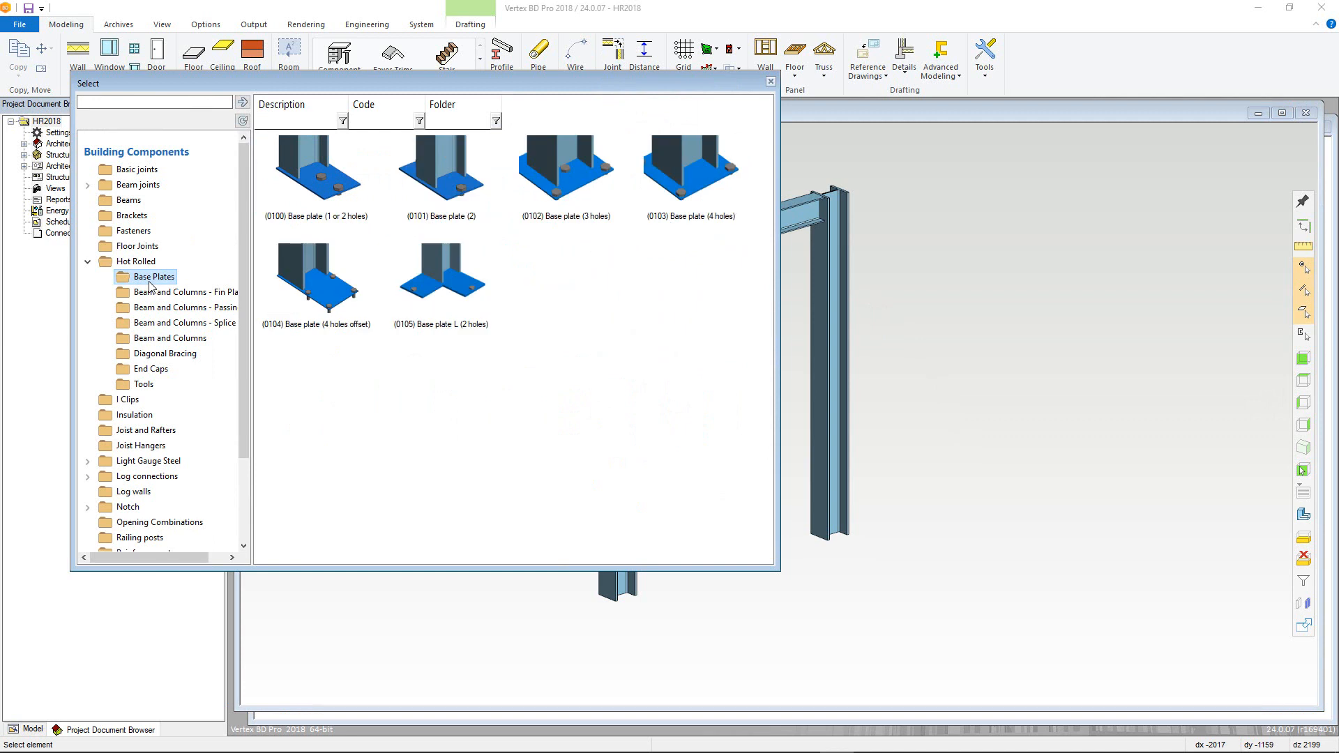
{"action": "double_click", "coordinate": [672, 187]}
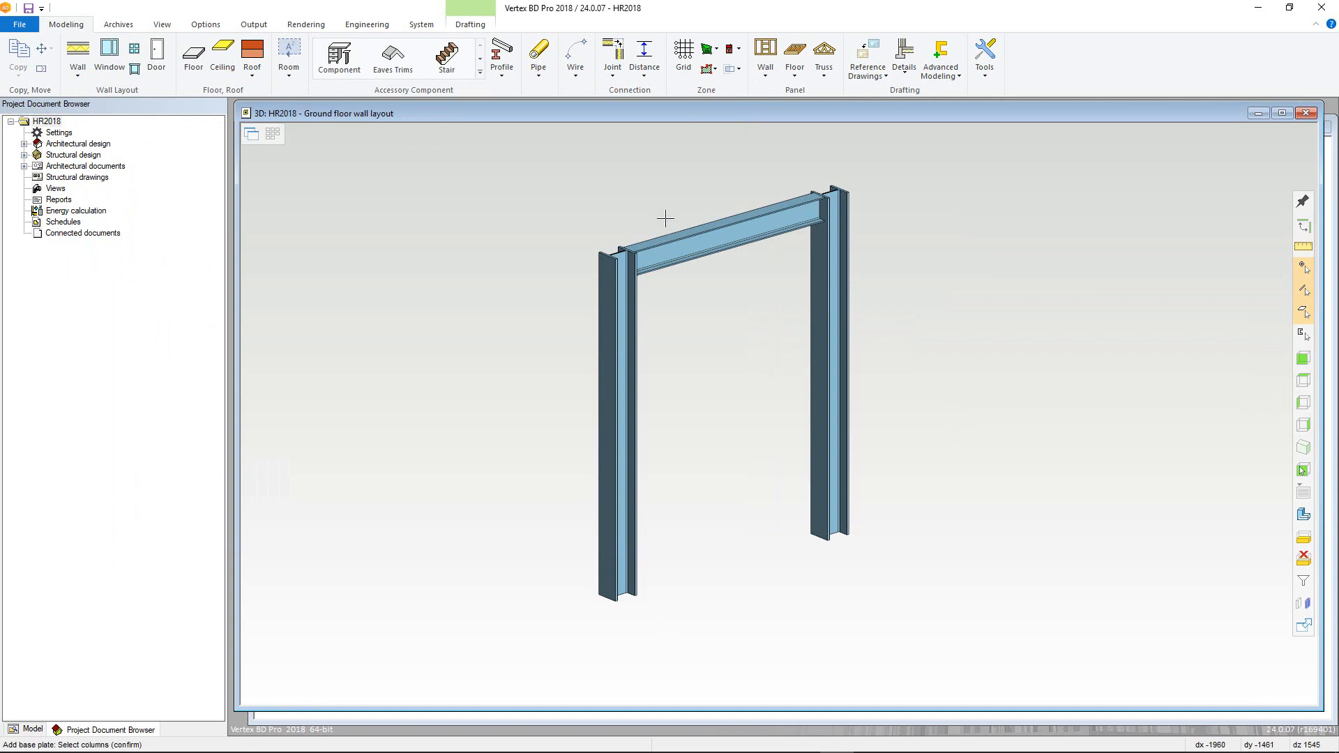
{"action": "left_click", "coordinate": [625, 488]}
{"action": "left_click", "coordinate": [834, 480]}
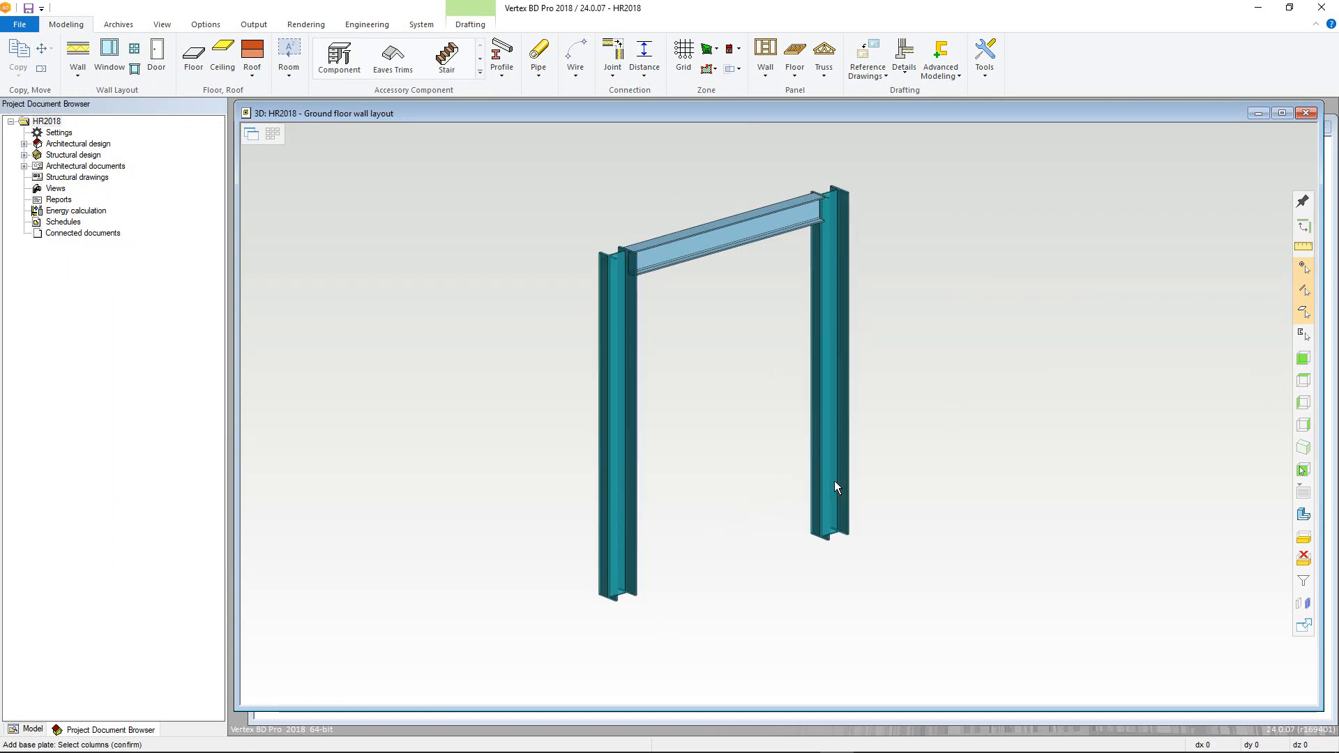
{"action": "right_click", "coordinate": [835, 480]}
{"action": "left_click", "coordinate": [839, 488]}
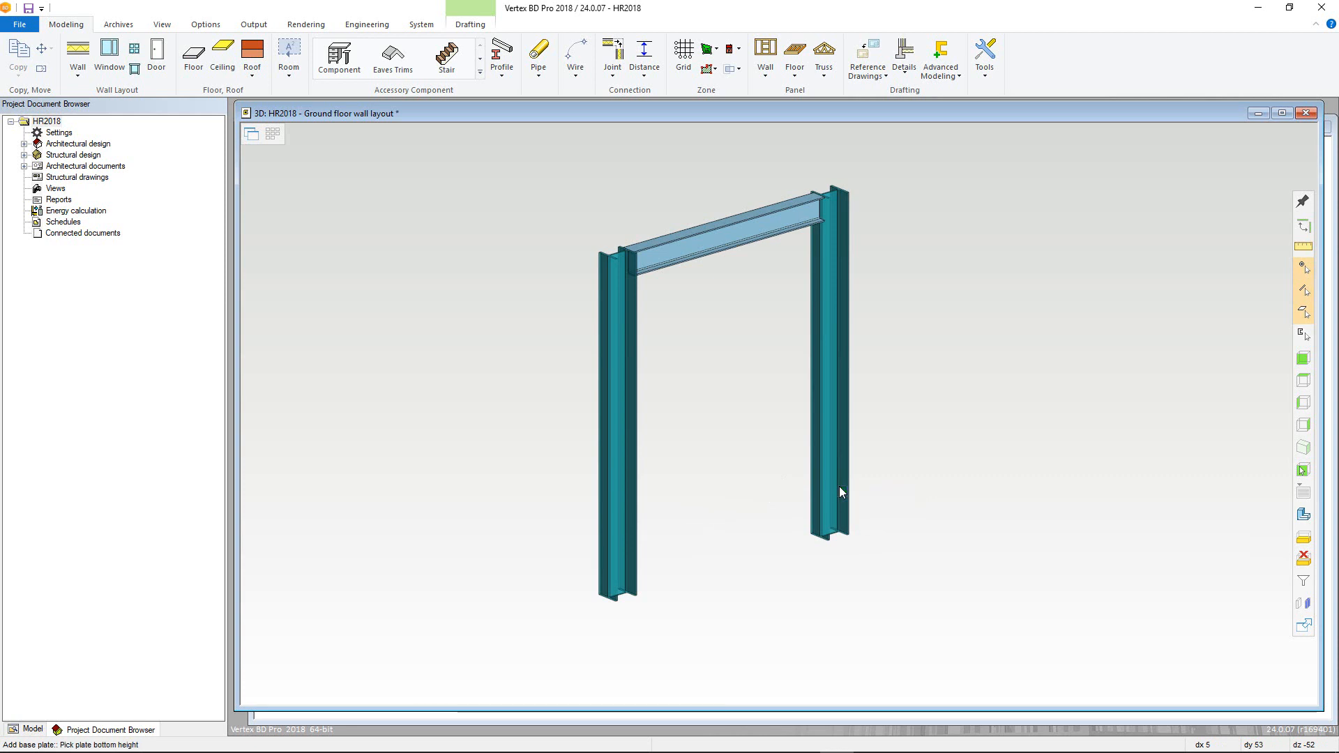
{"action": "left_click", "coordinate": [823, 537]}
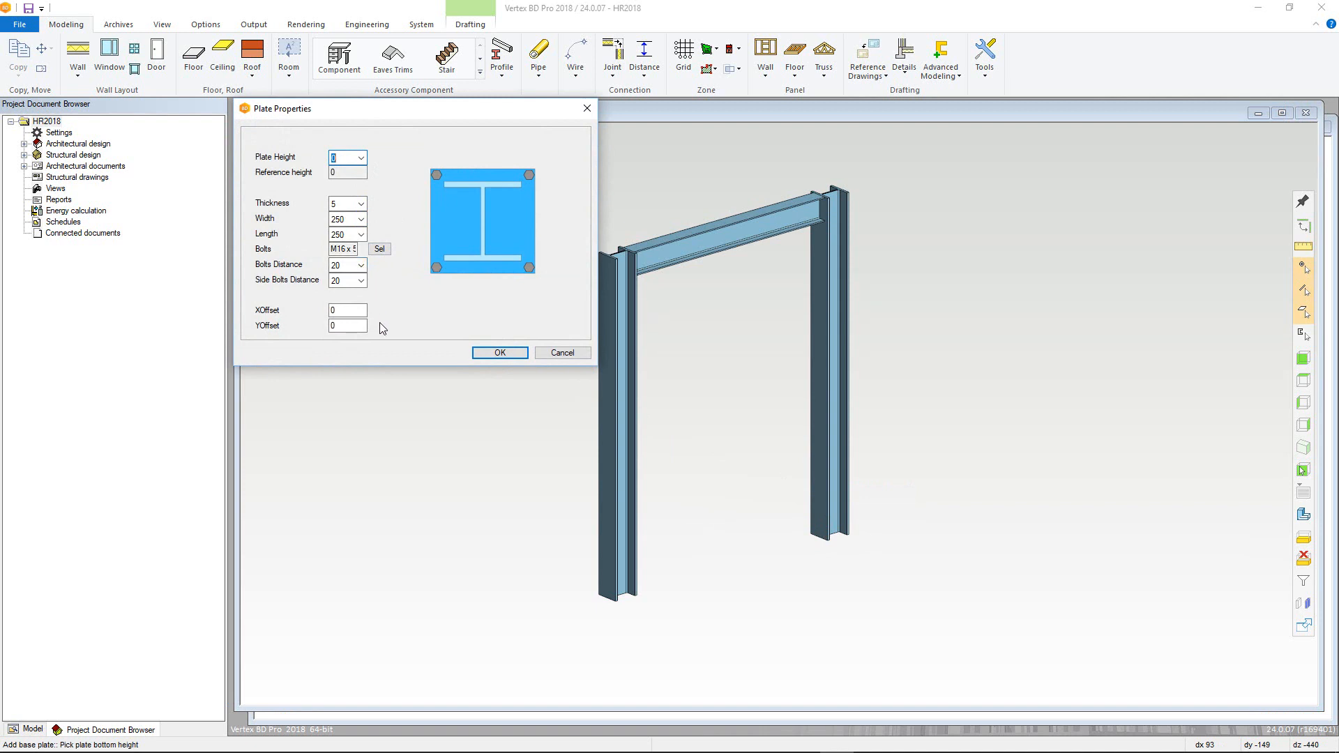
{"action": "left_click", "coordinate": [480, 353]}
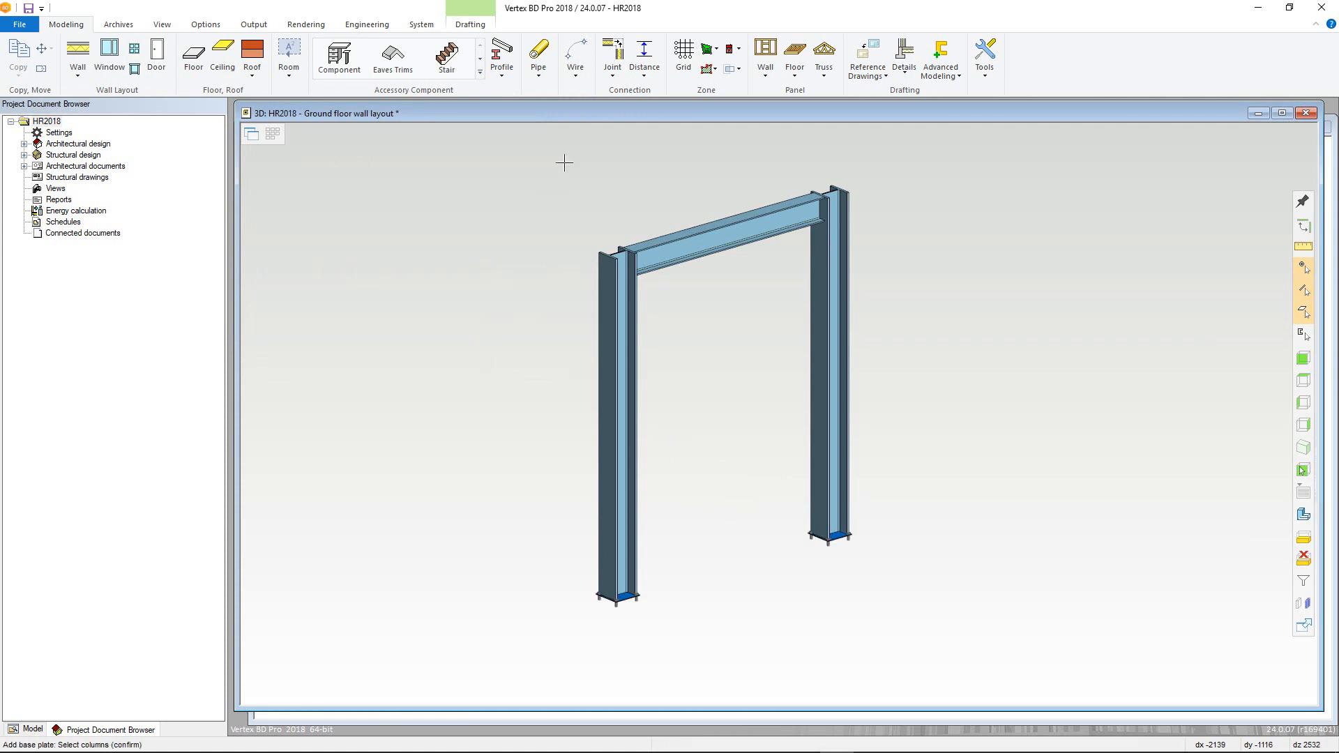
Join the beam's near end to the front column with the Hot Rolled (0612) Beam to column connection, keeping its preset parameters.
{"action": "left_click", "coordinate": [612, 59]}
{"action": "left_click", "coordinate": [645, 249]}
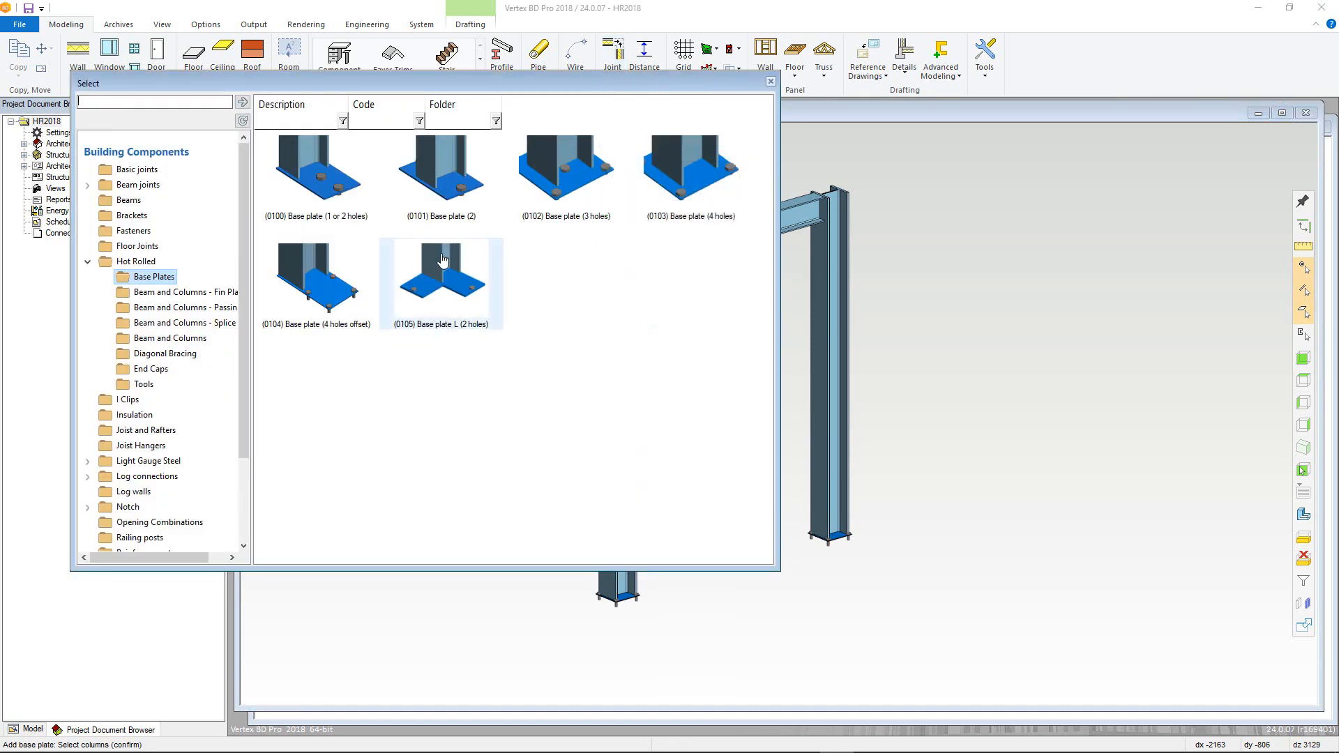
{"action": "left_click", "coordinate": [170, 339]}
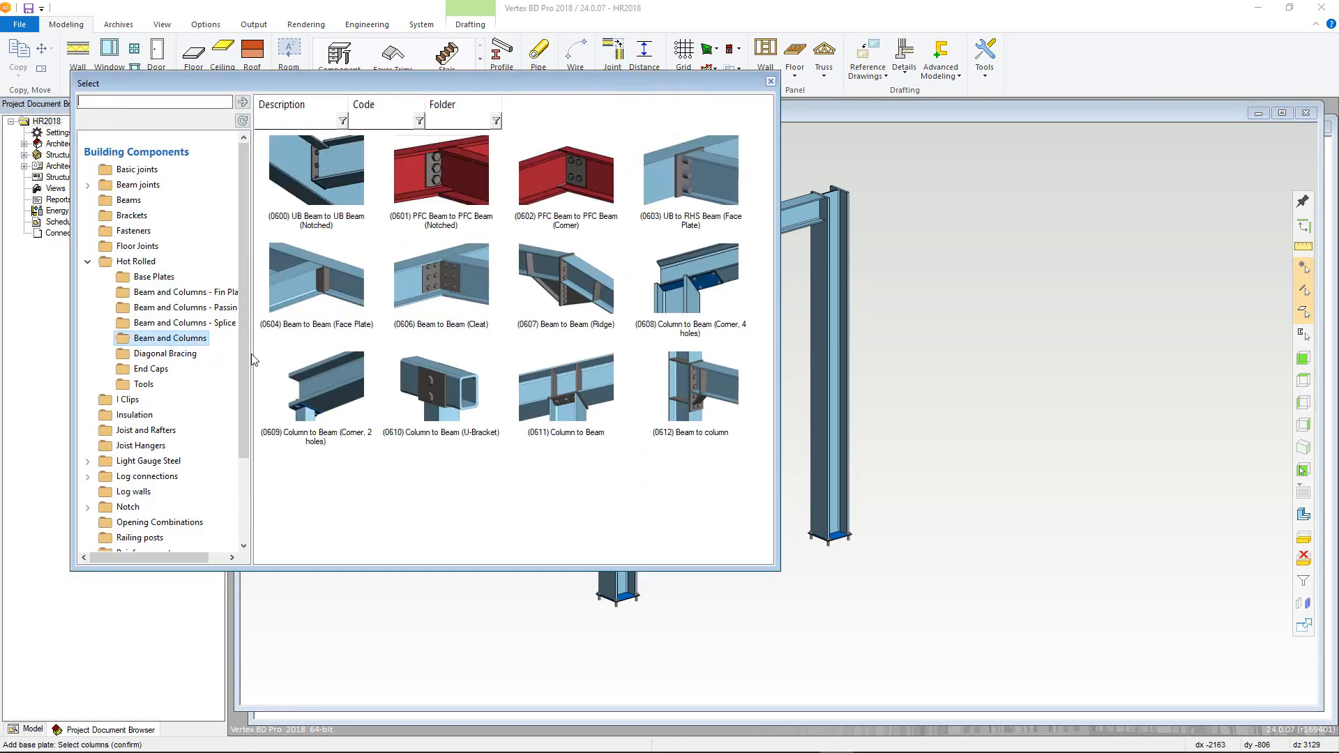
{"action": "double_click", "coordinate": [670, 395]}
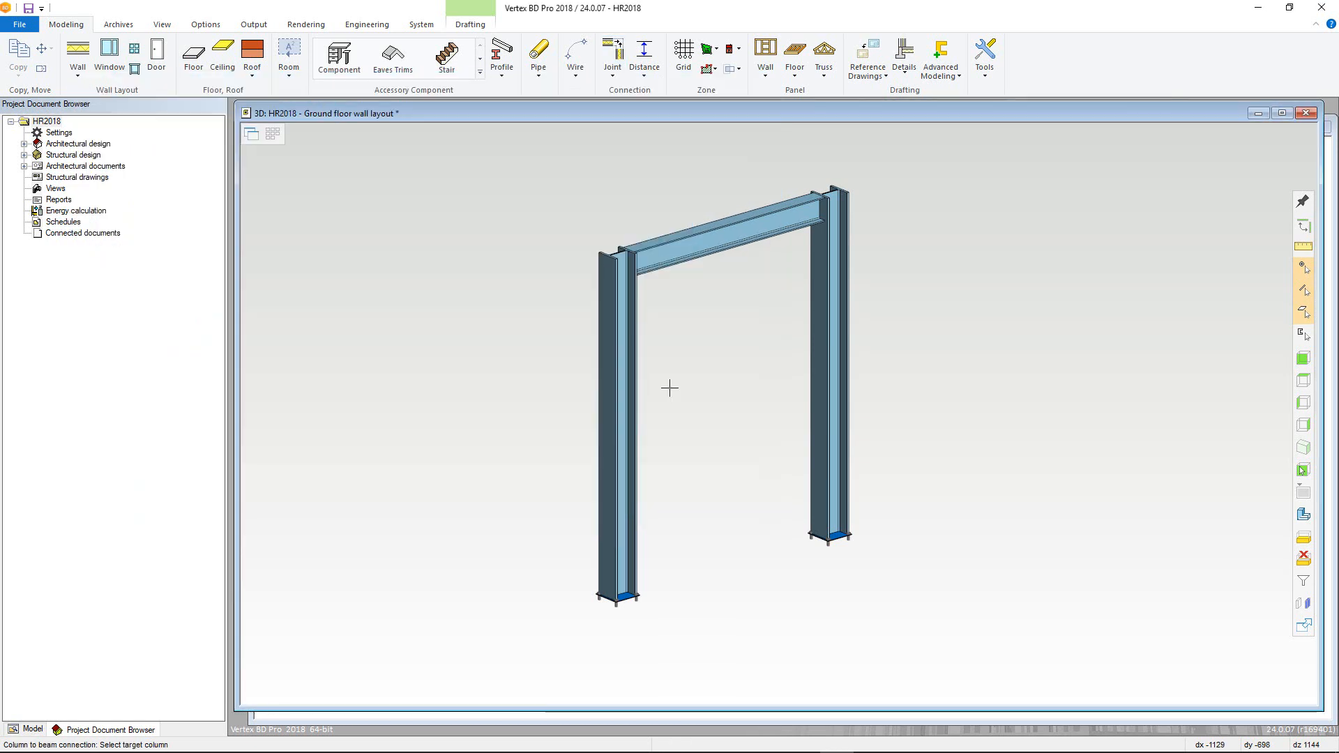
{"action": "left_click", "coordinate": [632, 329]}
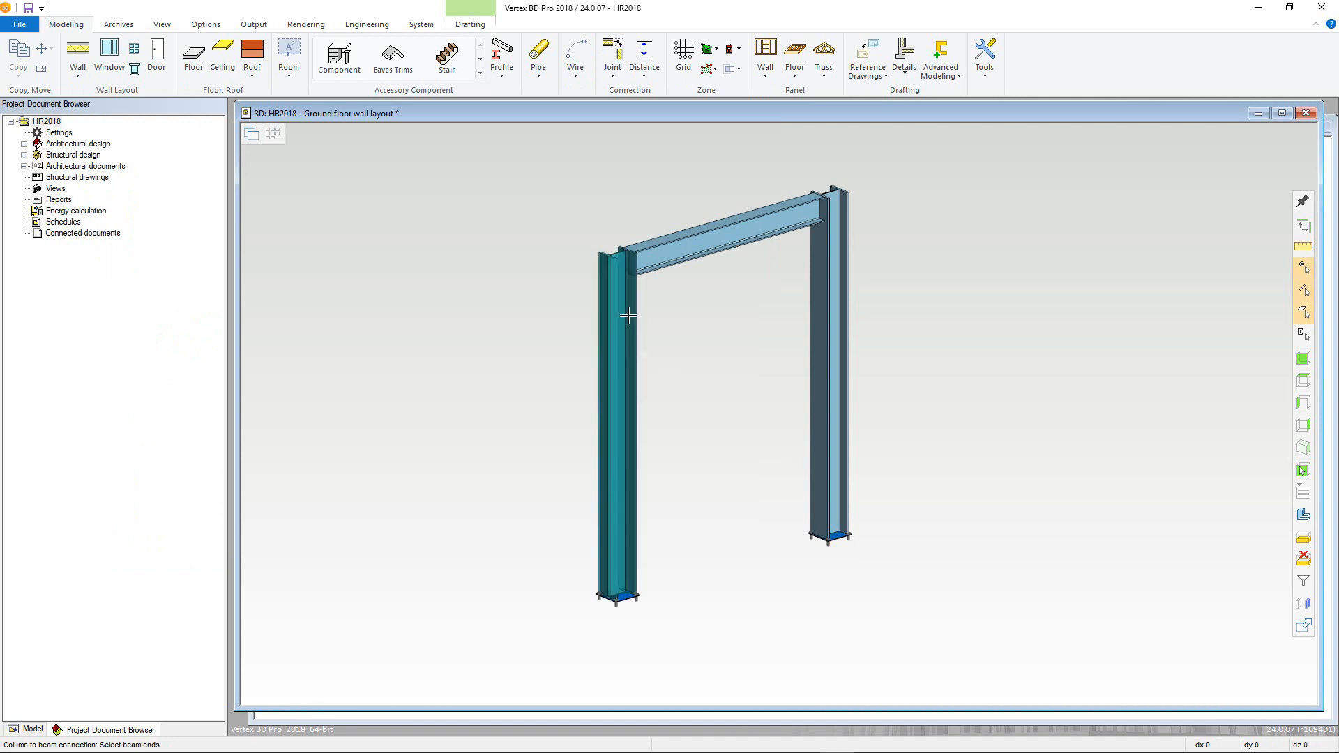
{"action": "right_click", "coordinate": [657, 256]}
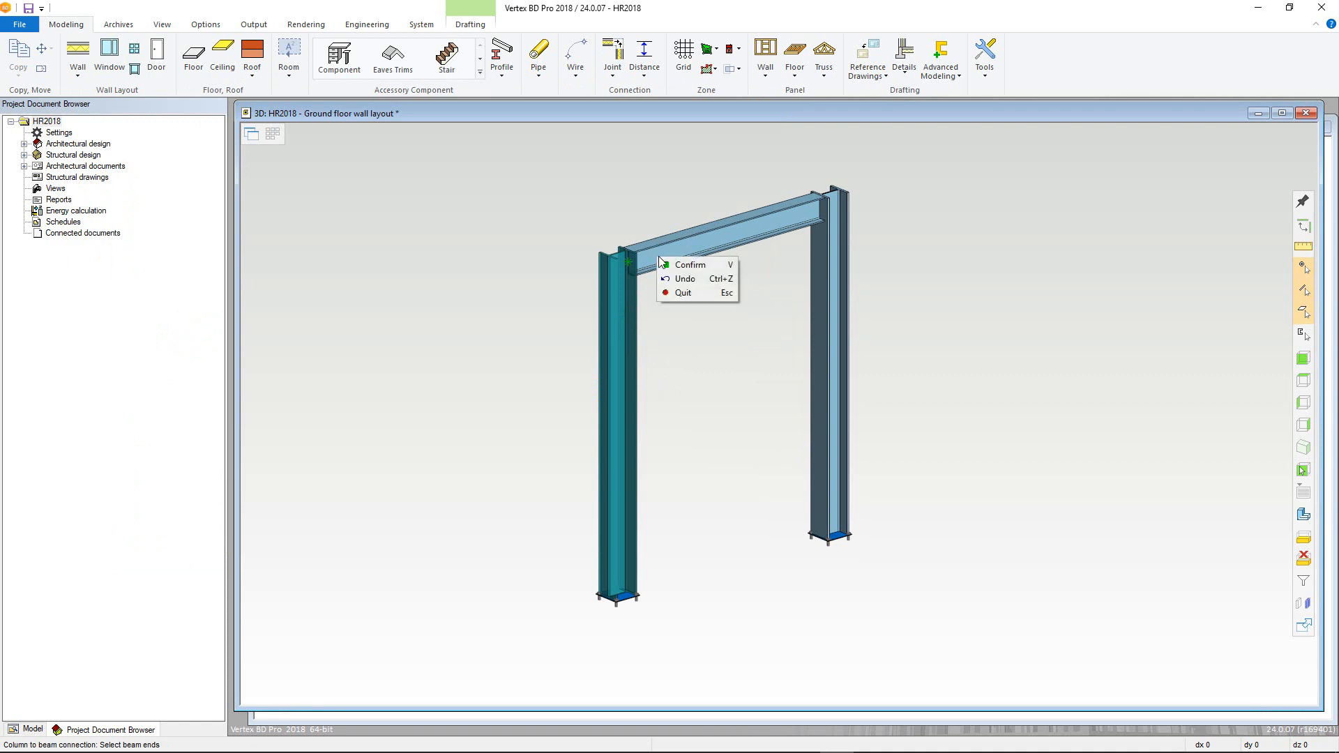
{"action": "left_click", "coordinate": [672, 265]}
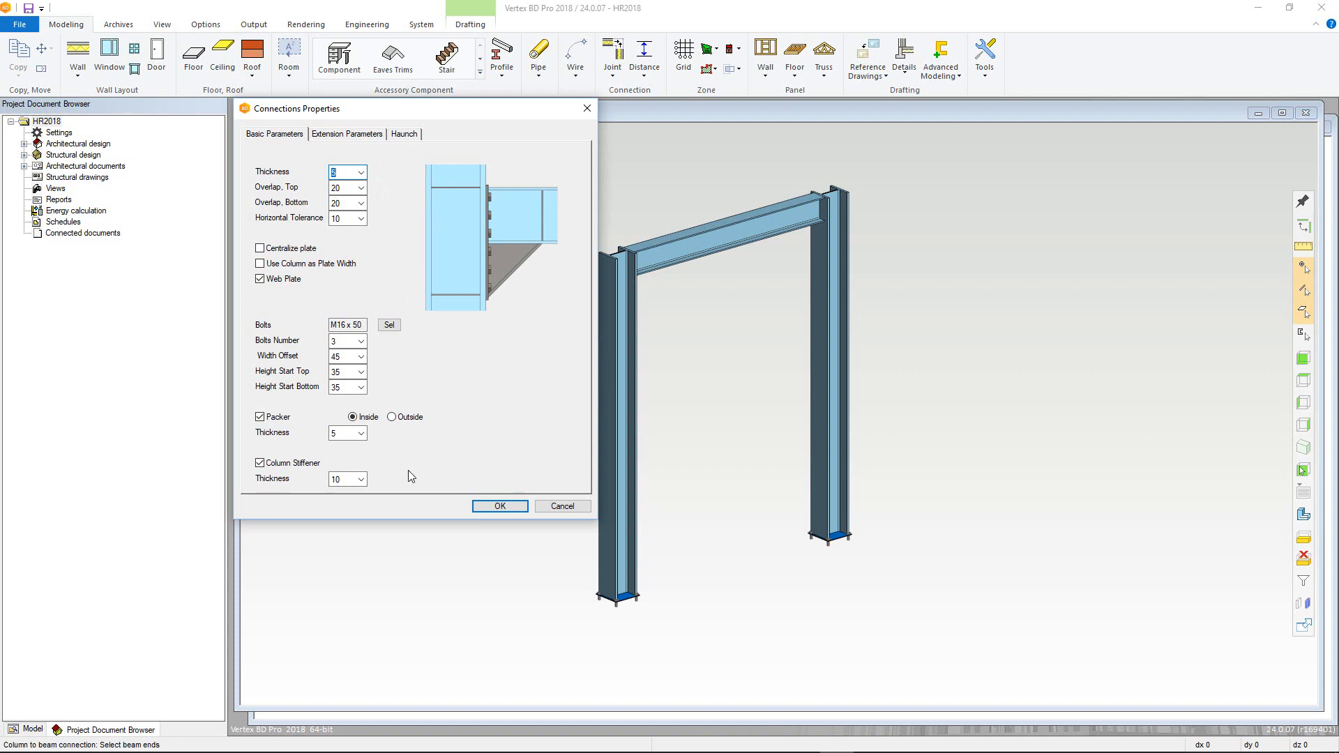
{"action": "left_click", "coordinate": [363, 137]}
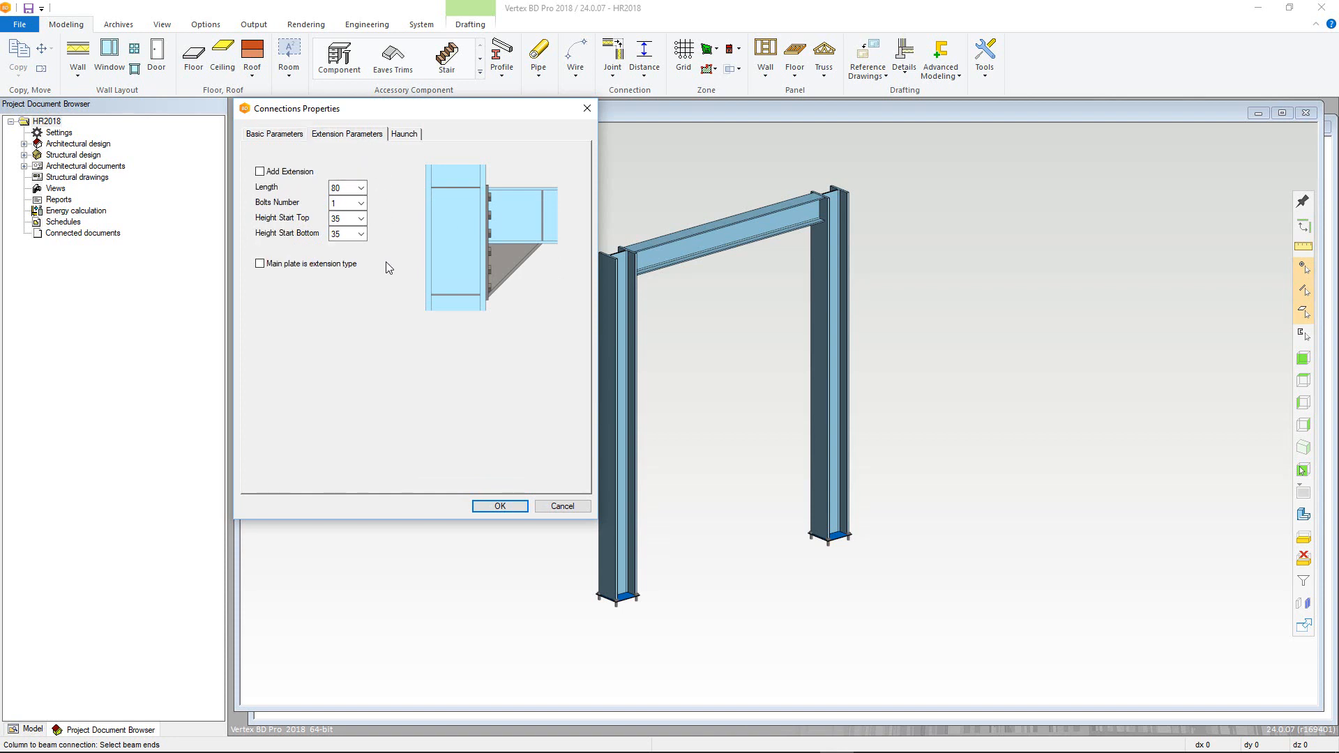
{"action": "left_click", "coordinate": [410, 137]}
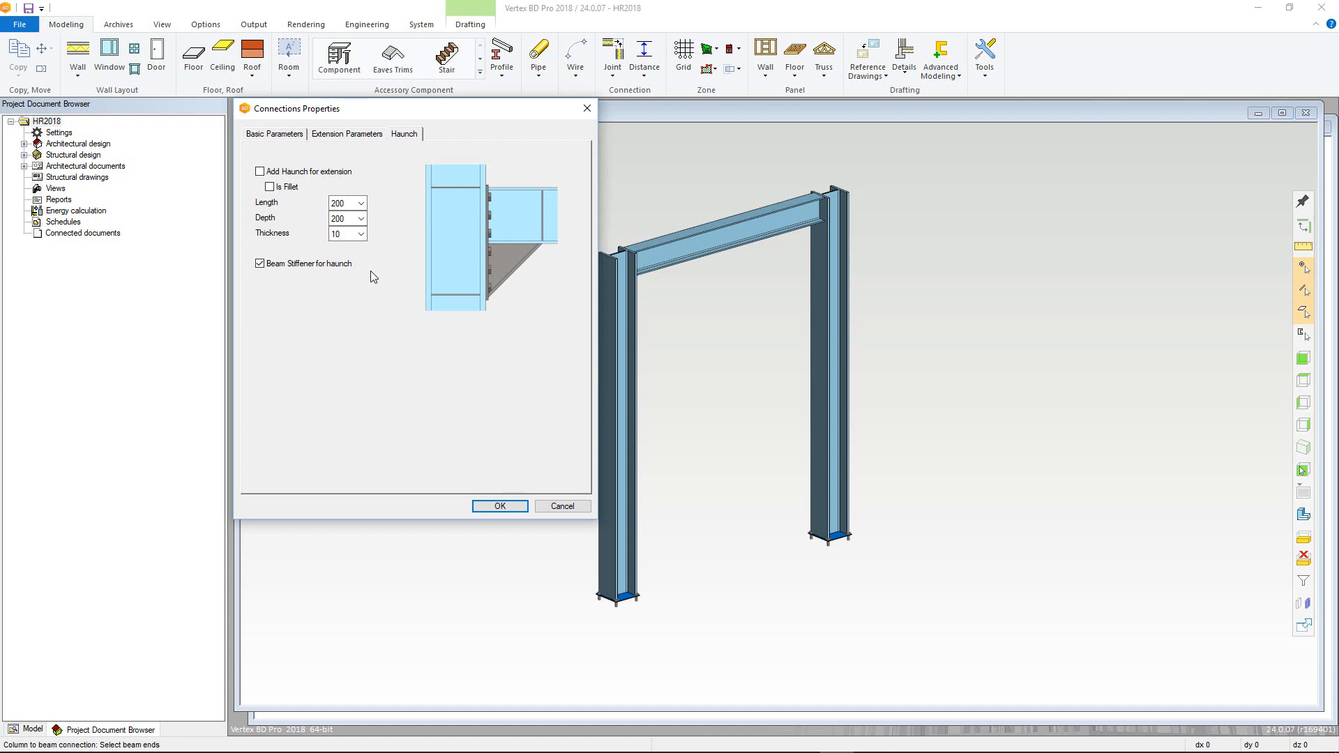
{"action": "left_click", "coordinate": [495, 507]}
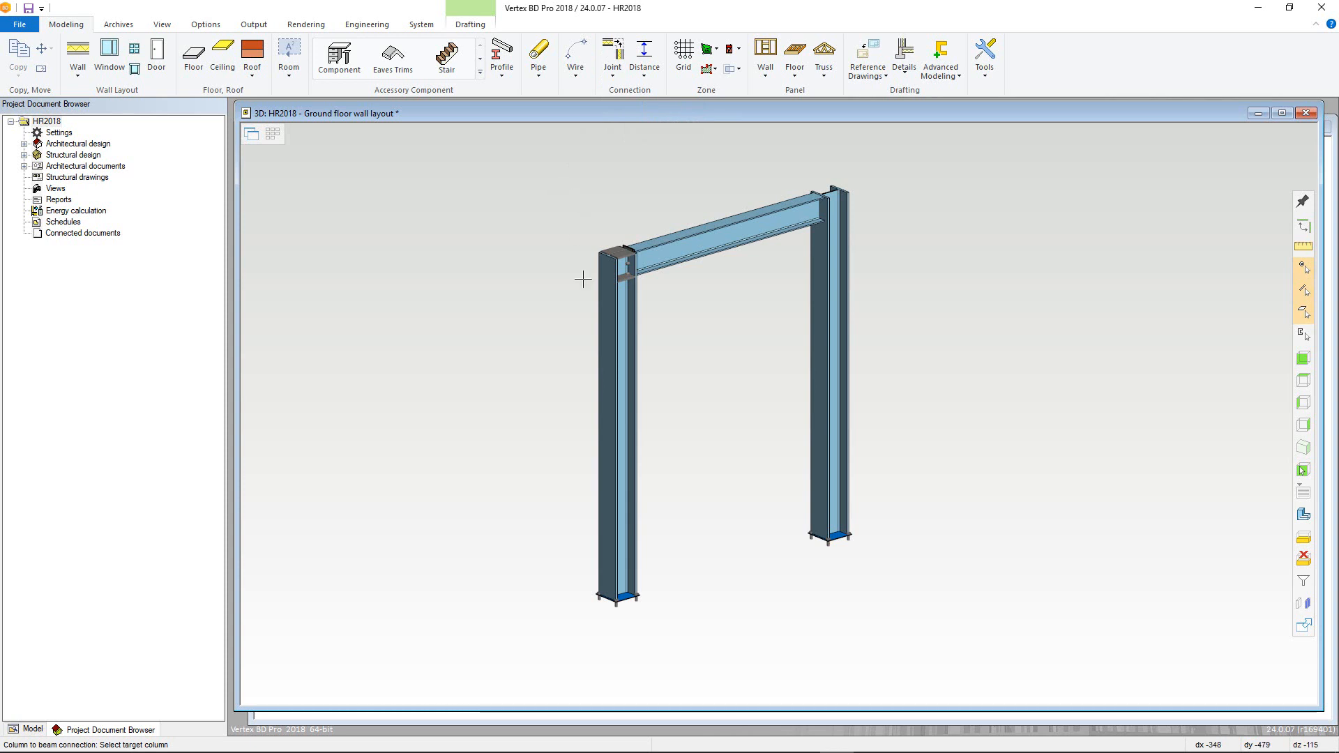
Edit the beam-to-column connection to add an extension and a haunch for the extension.
{"action": "left_click", "coordinate": [623, 253]}
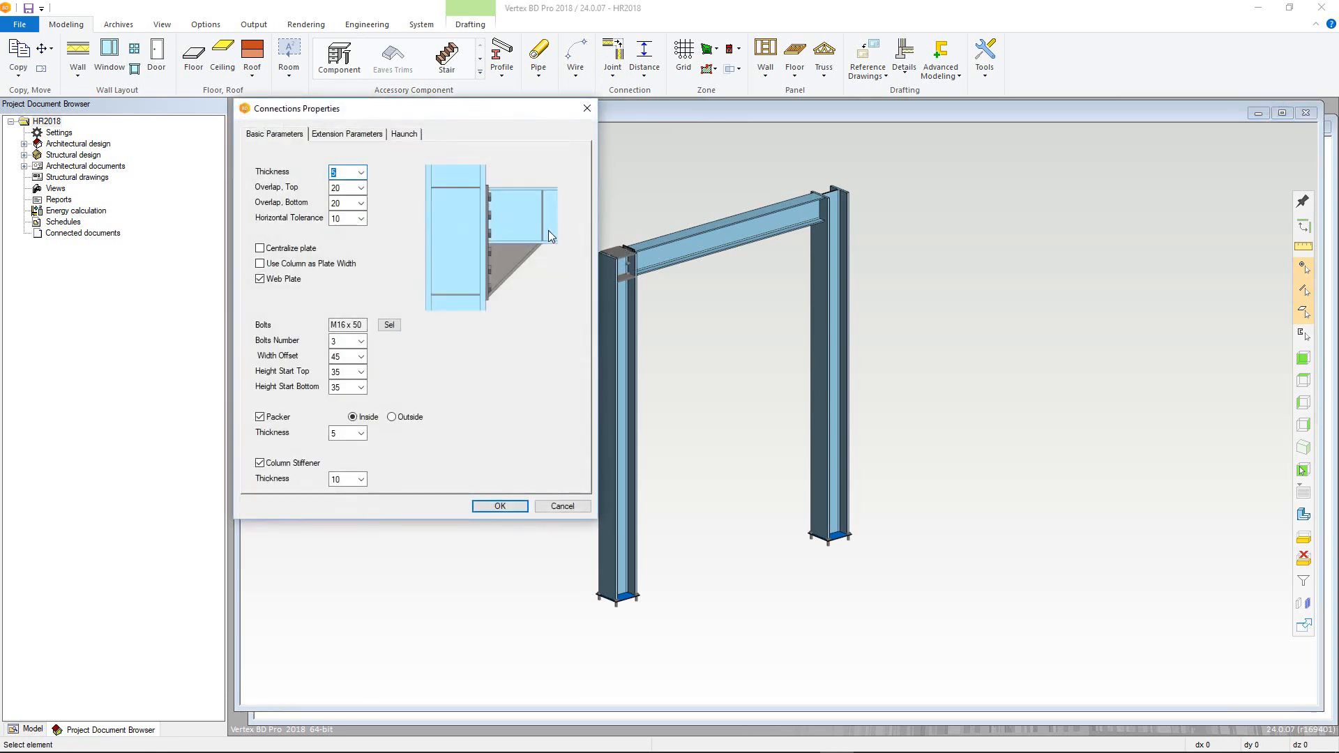
{"action": "left_click", "coordinate": [351, 137]}
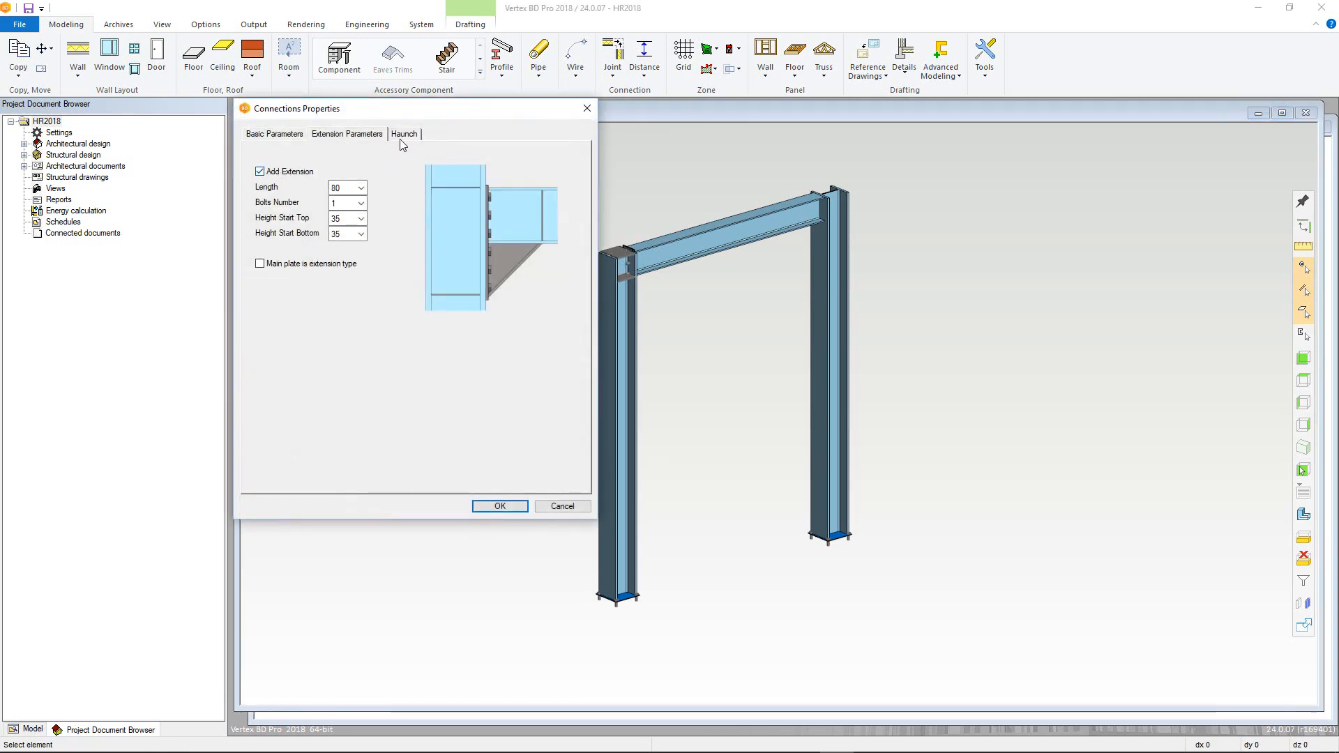
{"action": "left_click", "coordinate": [405, 134]}
{"action": "left_click", "coordinate": [325, 175]}
{"action": "left_click", "coordinate": [500, 505]}
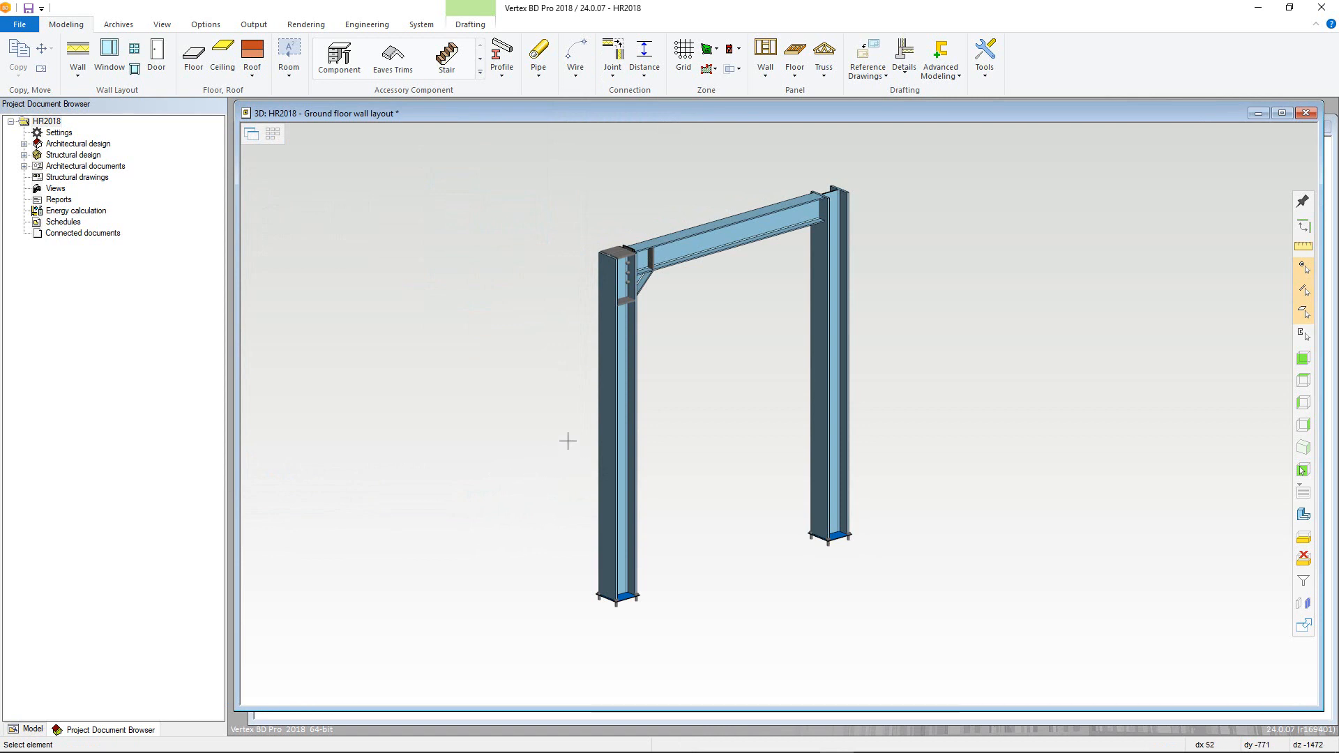
Build both columns and the beam as individual beam panels.
{"action": "left_click", "coordinate": [619, 403]}
{"action": "left_click", "coordinate": [725, 246], "text": "ctrl"}
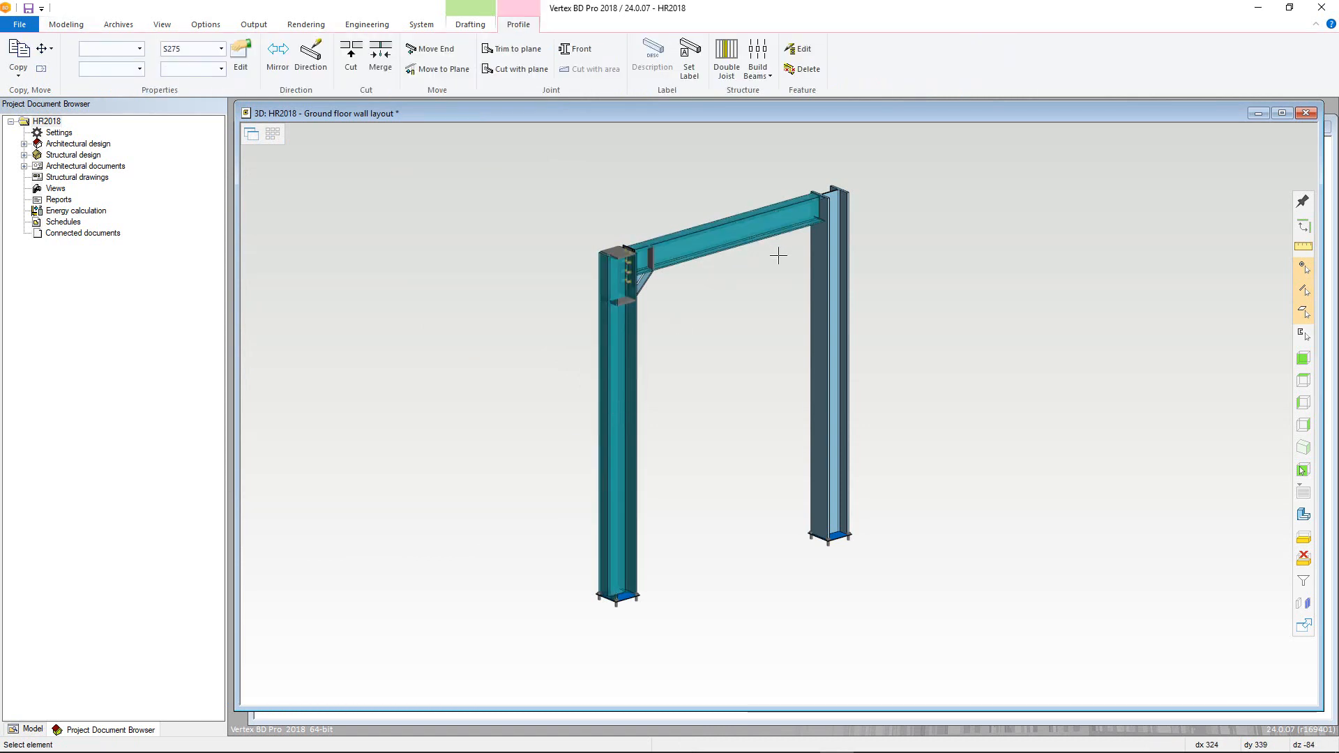
{"action": "left_click", "coordinate": [817, 256], "text": "ctrl"}
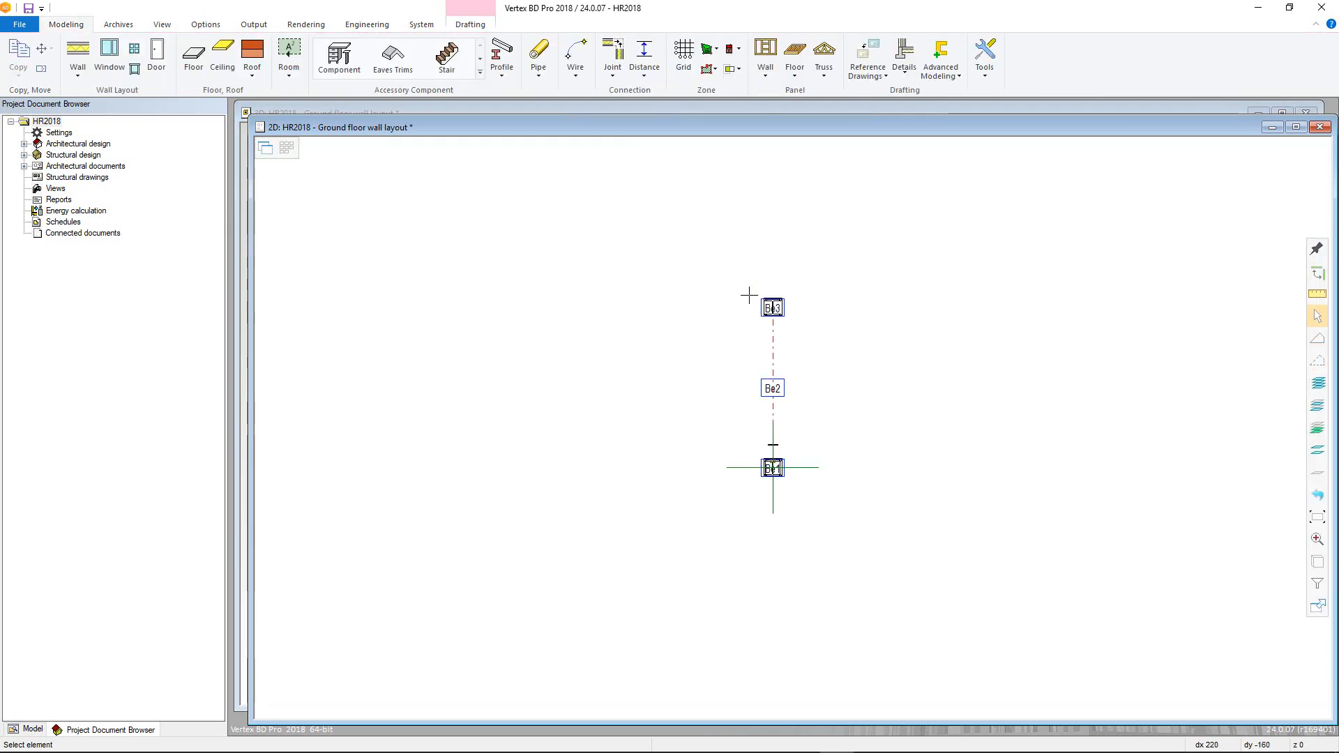
Open panel drawings of Be1, Be2 and Be3 with the Hot Roll Beam A4 template, and close them after viewing.
{"action": "left_click", "coordinate": [783, 309]}
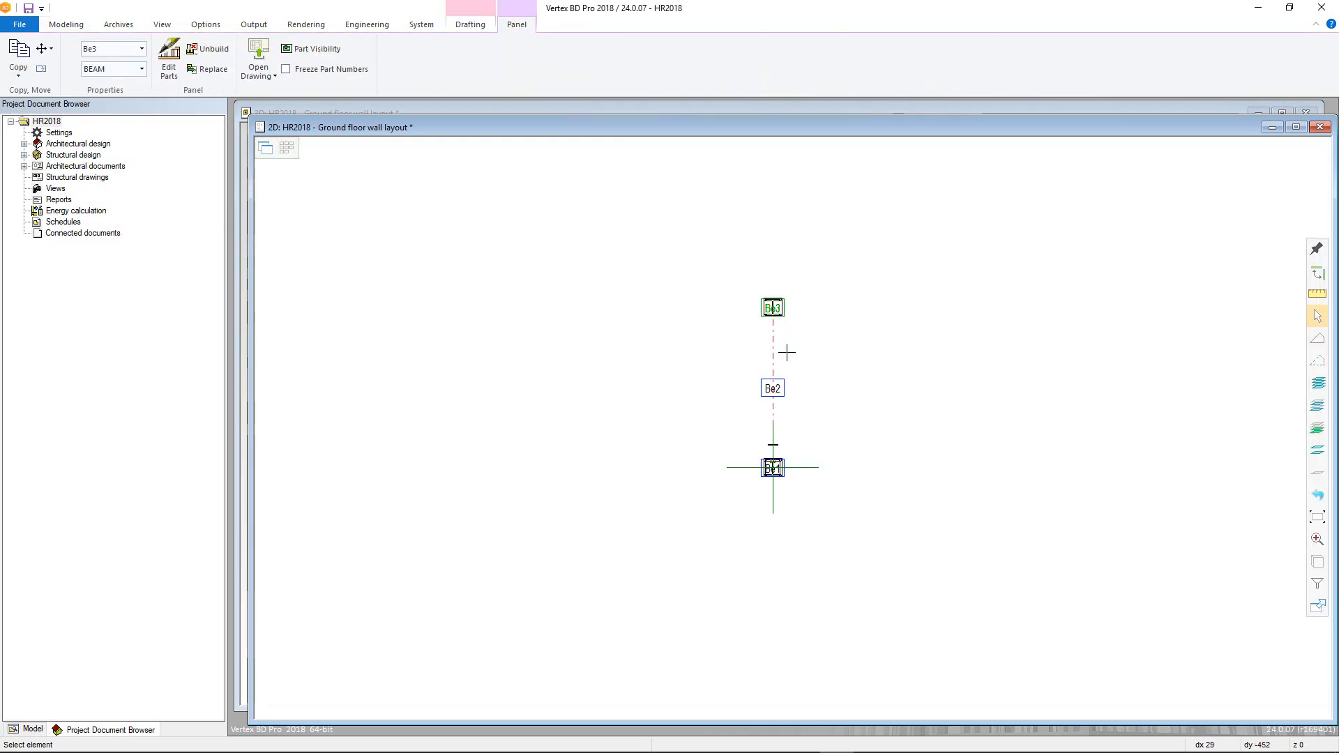
{"action": "left_click", "coordinate": [780, 389], "text": "ctrl"}
{"action": "left_click", "coordinate": [783, 466], "text": "ctrl"}
{"action": "right_click", "coordinate": [835, 404]}
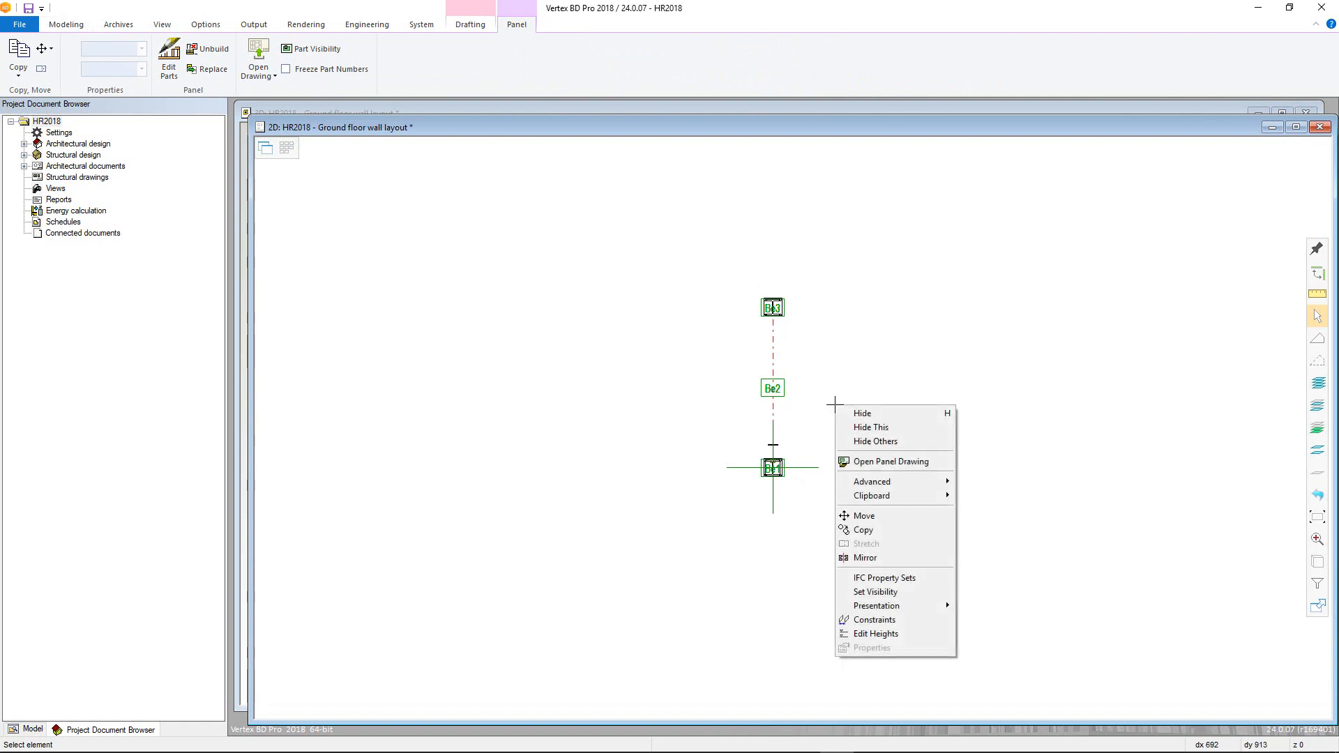
{"action": "left_click", "coordinate": [865, 462]}
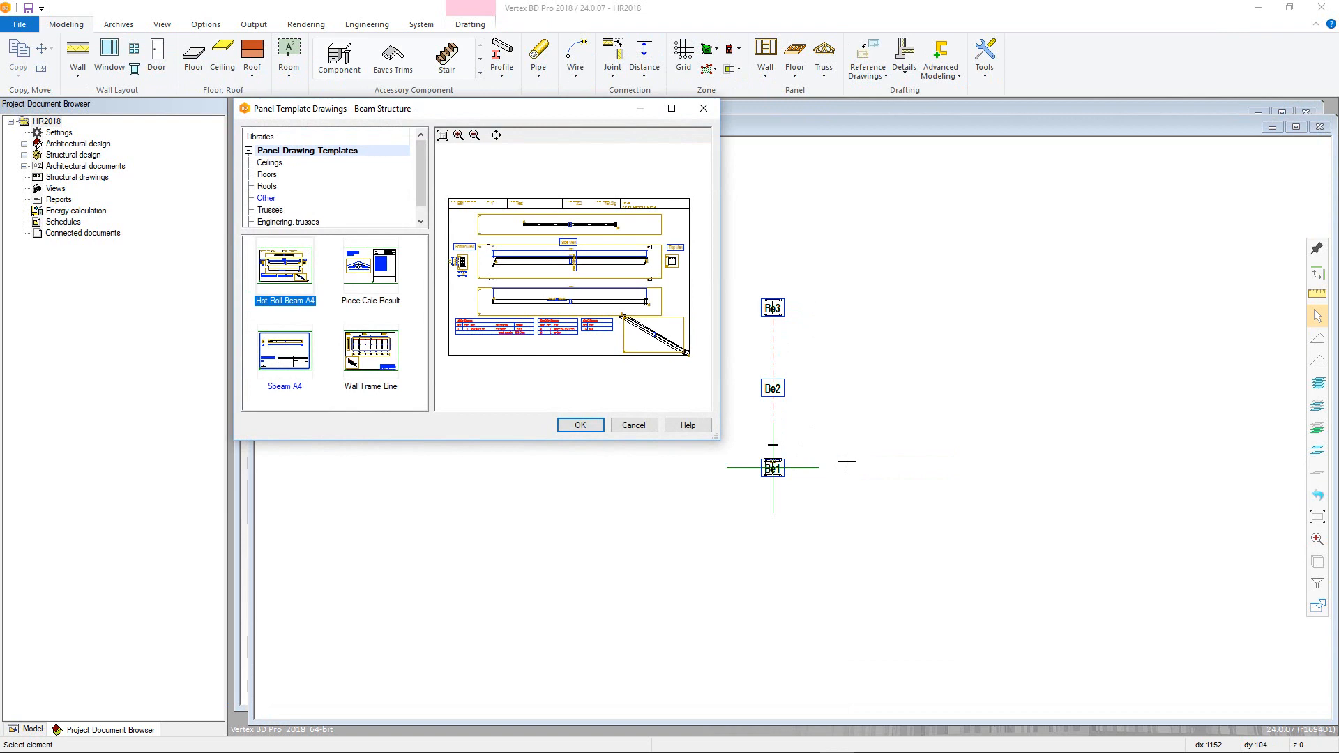
{"action": "left_click", "coordinate": [590, 423]}
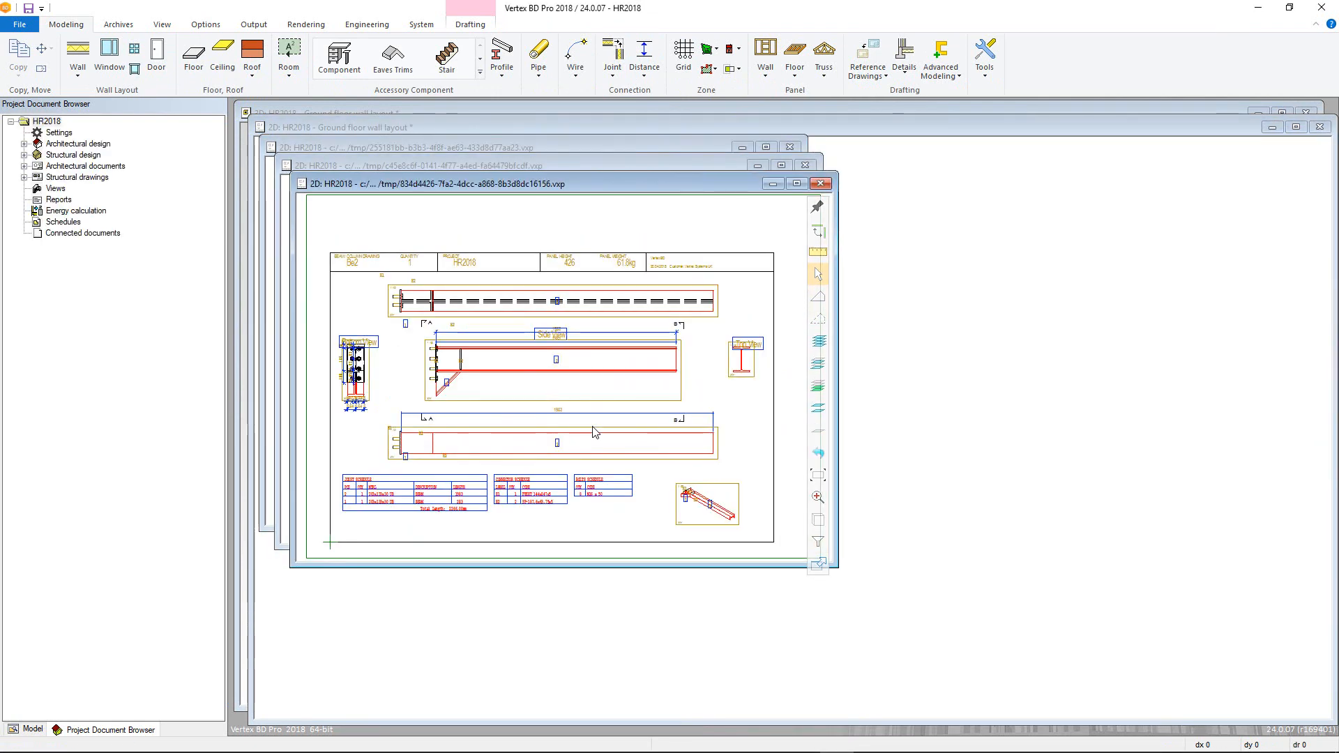
{"action": "left_click", "coordinate": [821, 183]}
{"action": "left_click", "coordinate": [806, 166]}
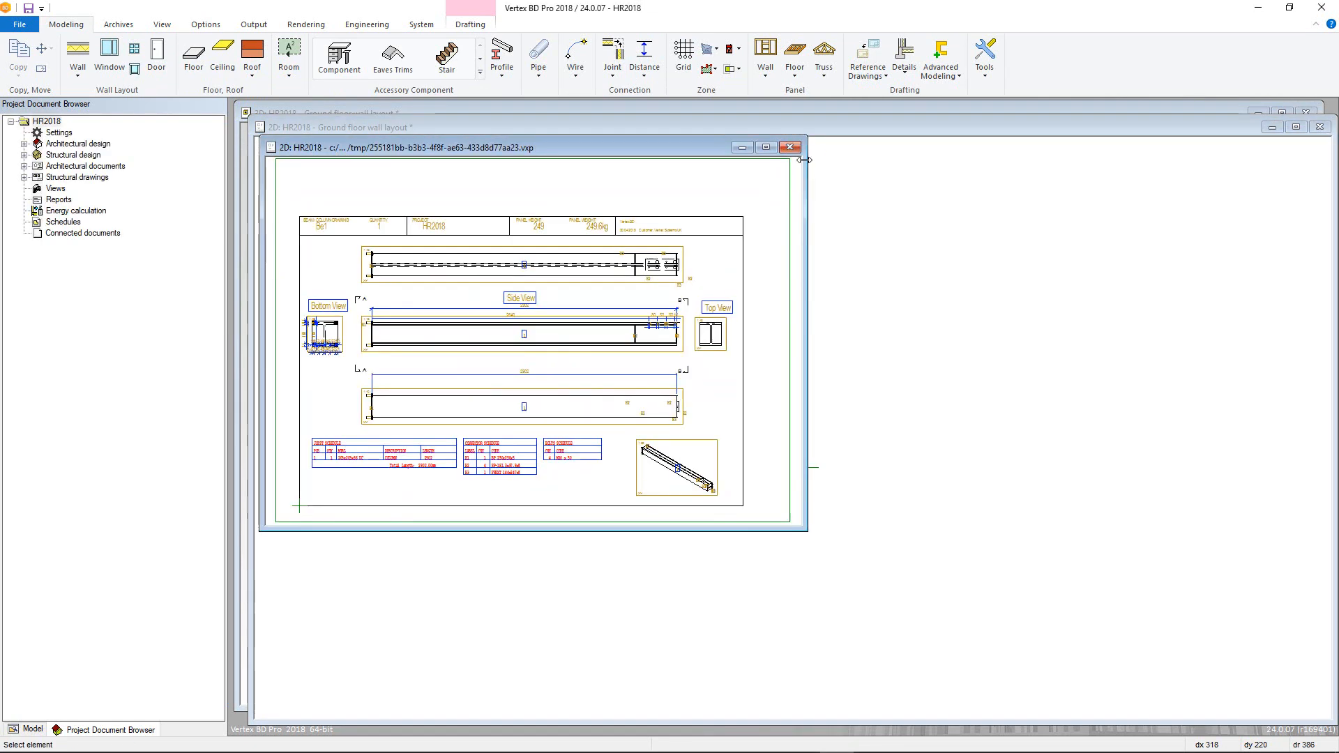
{"action": "left_click", "coordinate": [793, 147]}
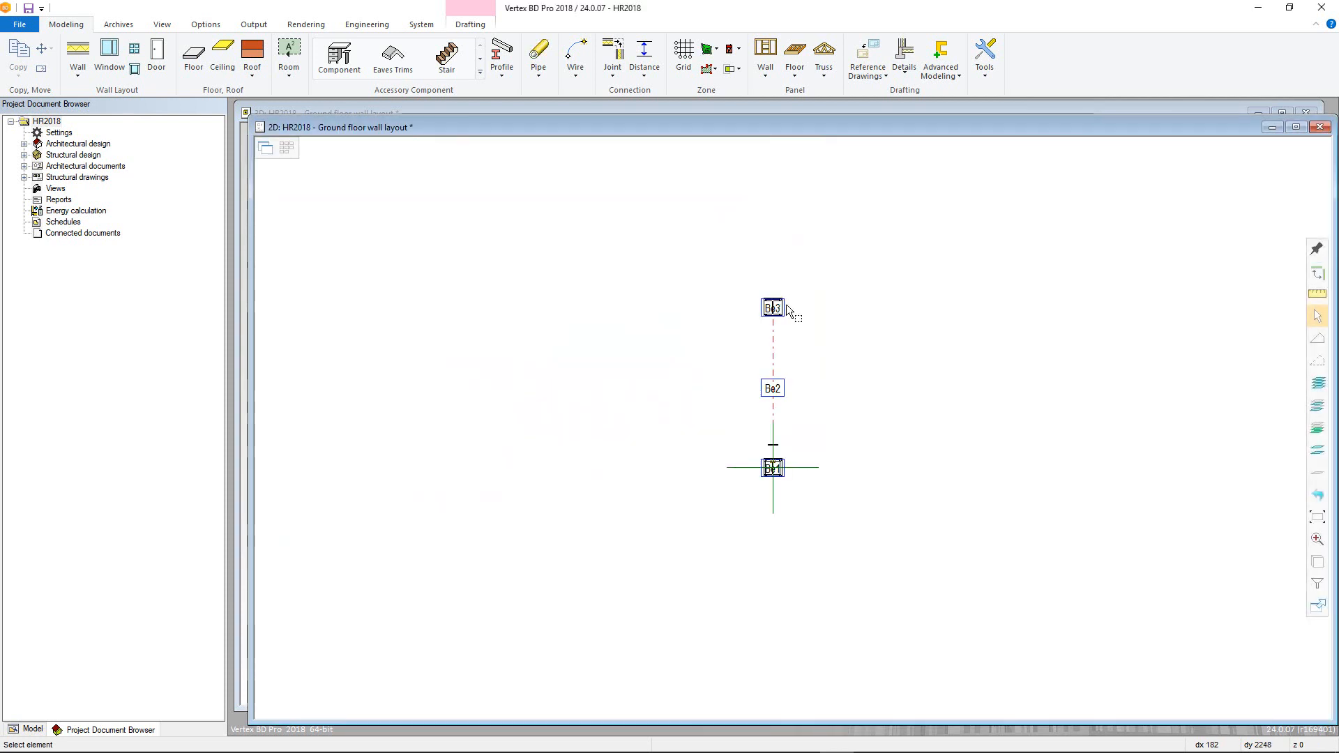
Unbuild the three beam panels Be1, Be2 and Be3.
{"action": "left_click", "coordinate": [782, 308]}
{"action": "left_click", "coordinate": [784, 389], "text": "ctrl"}
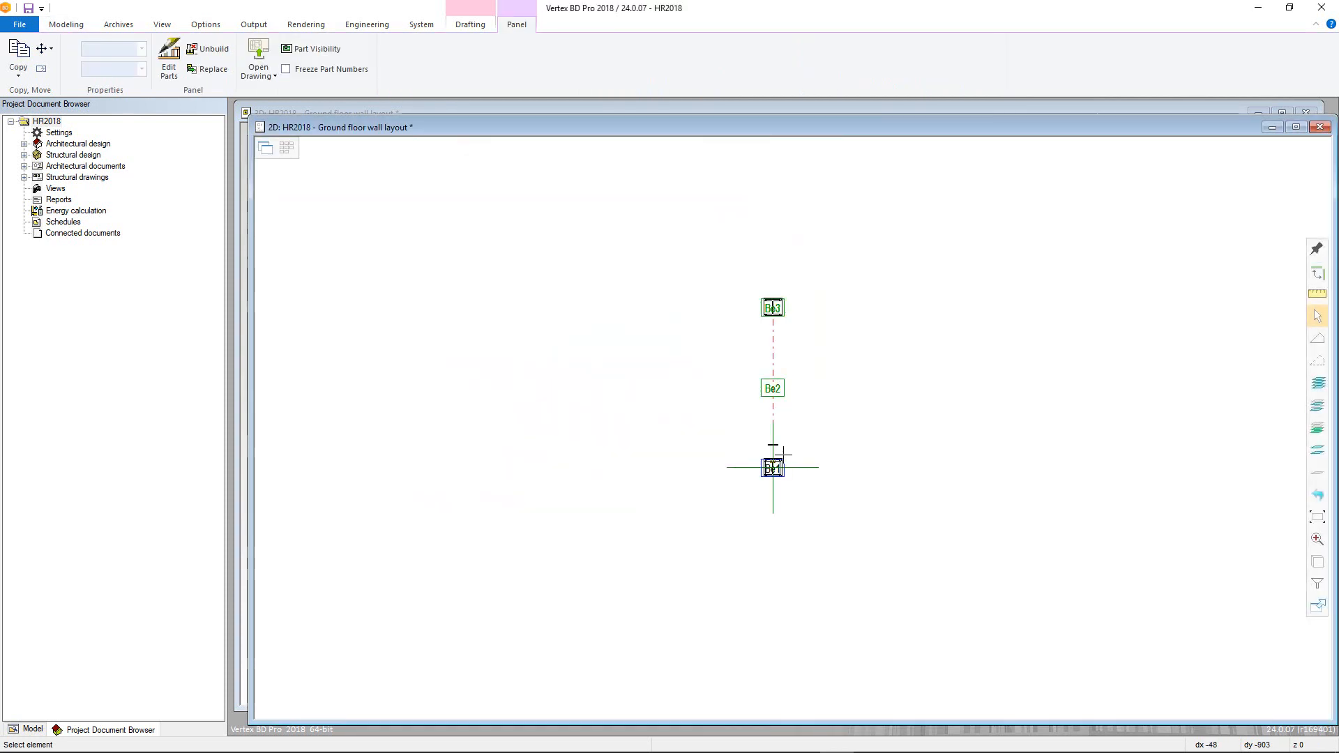
{"action": "left_click", "coordinate": [786, 467], "text": "ctrl"}
{"action": "left_click", "coordinate": [207, 48]}
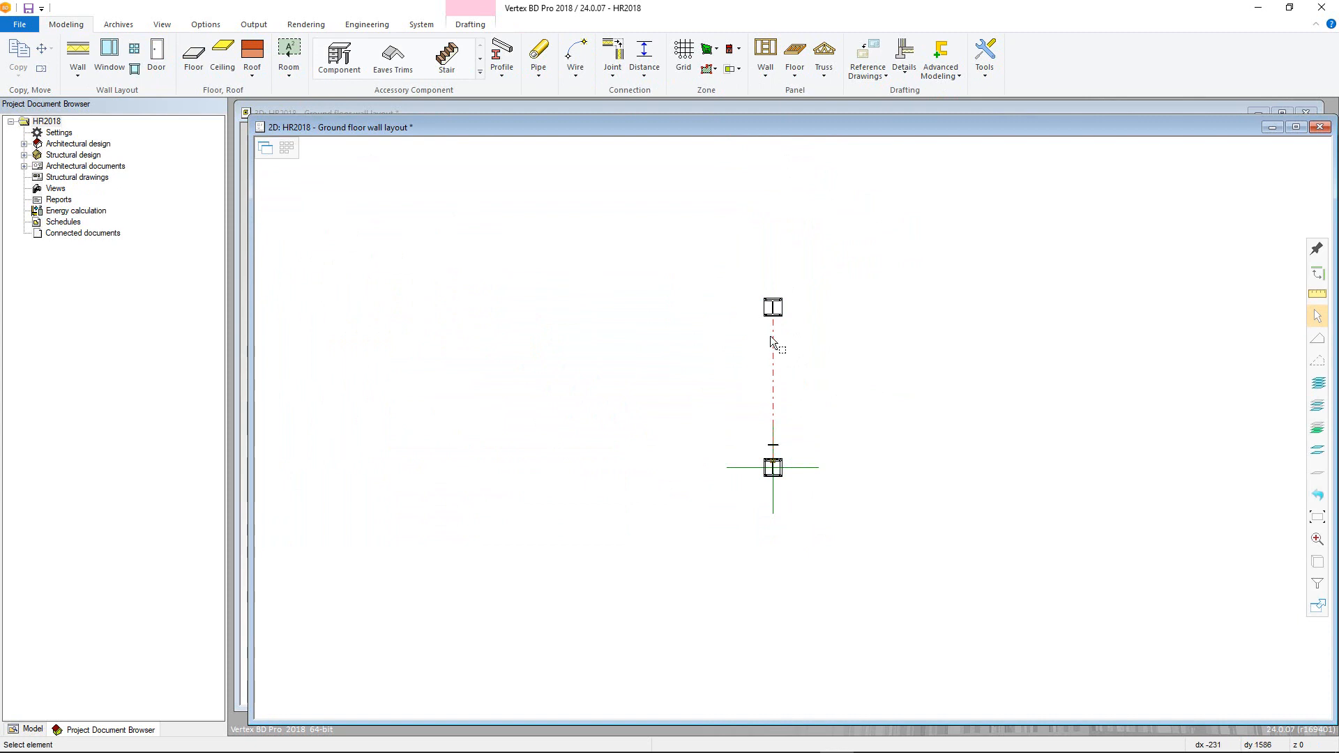
Build both columns and the beam together as one frame line, placing the frame line and its label beside the beam.
{"action": "scroll", "coordinate": [774, 310], "scroll_direction": "up", "scroll_amount": 3}
{"action": "left_click", "coordinate": [795, 436]}
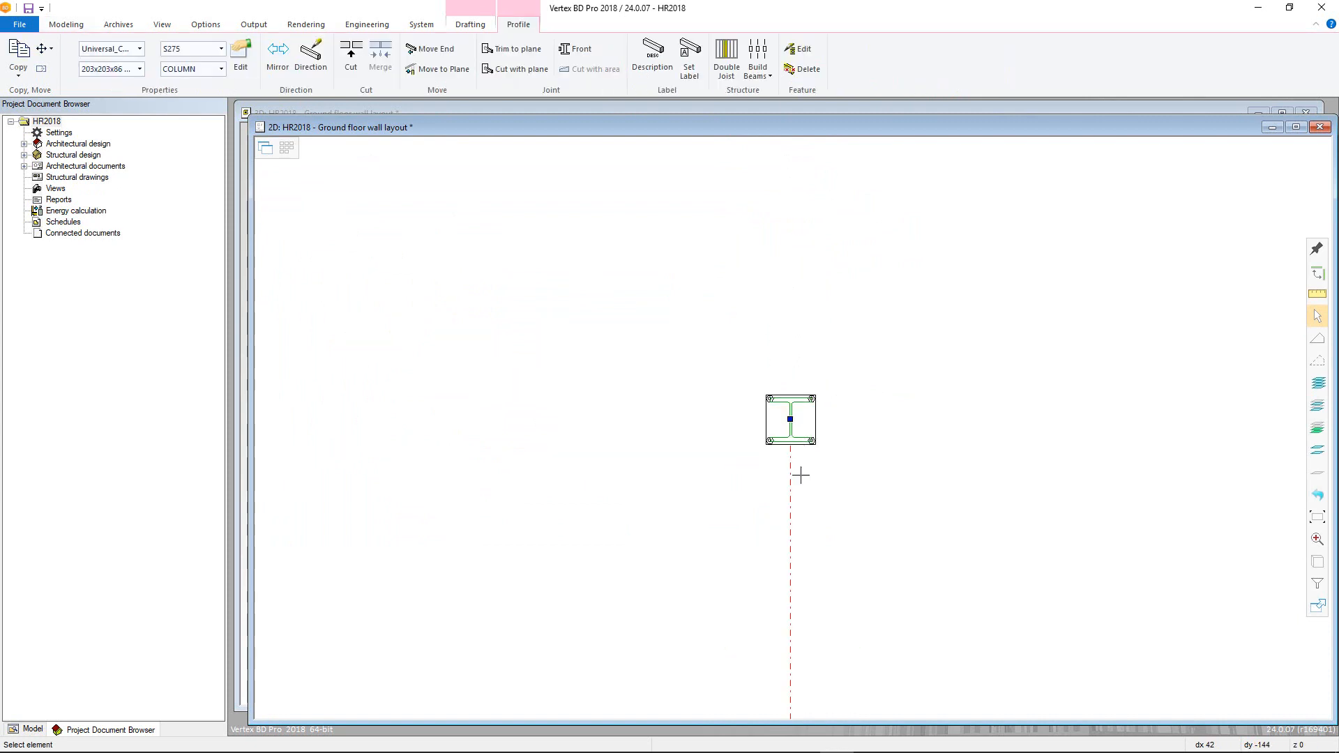
{"action": "scroll", "coordinate": [792, 509], "scroll_direction": "down", "scroll_amount": 4}
{"action": "scroll", "coordinate": [794, 504], "scroll_direction": "up", "scroll_amount": 4}
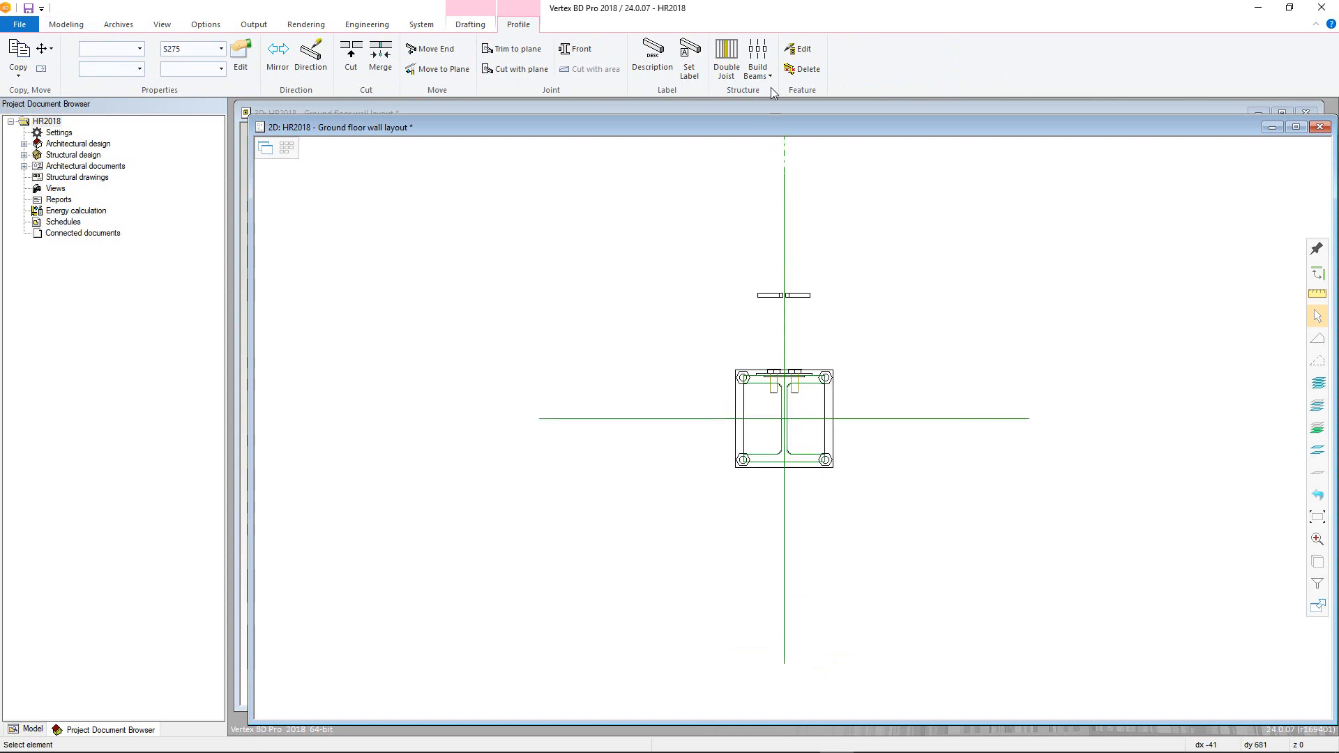
{"action": "left_click", "coordinate": [759, 72]}
{"action": "left_click", "coordinate": [780, 127]}
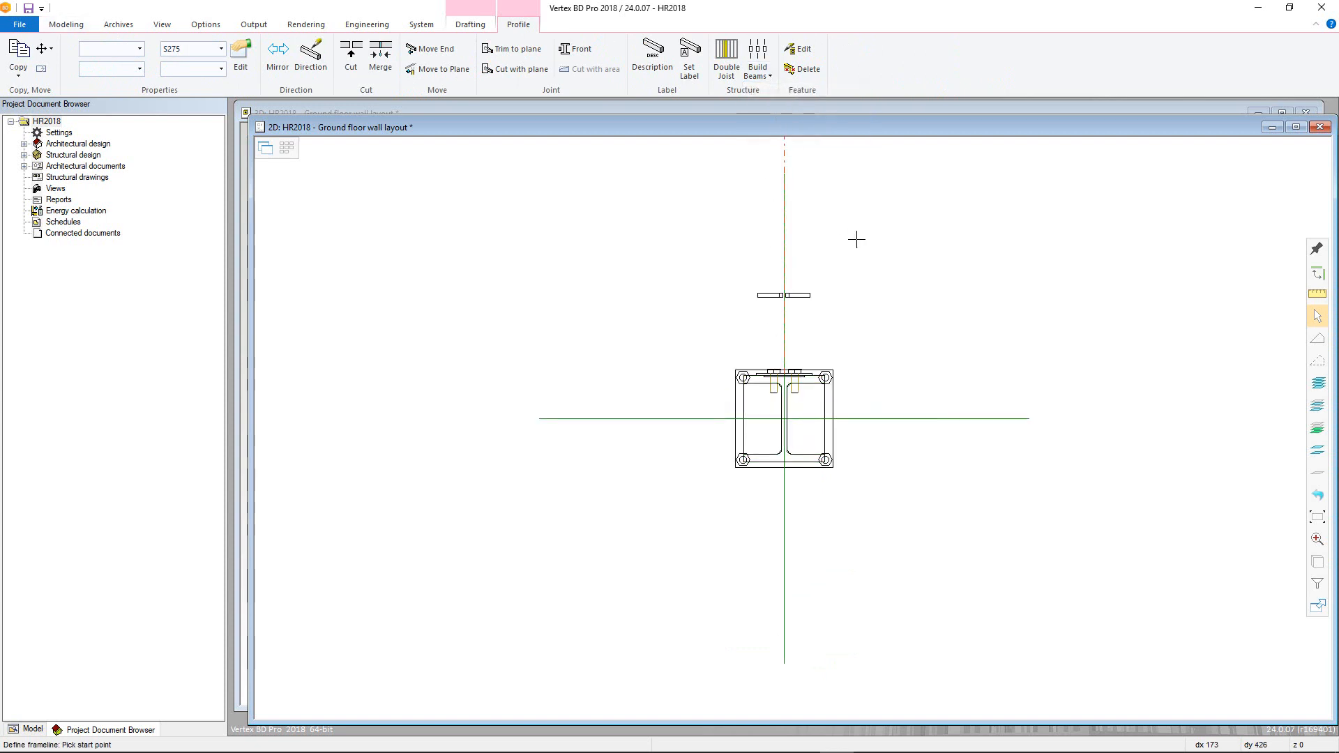
{"action": "scroll", "coordinate": [792, 428], "scroll_direction": "down", "scroll_amount": 5}
{"action": "left_click", "coordinate": [816, 404]}
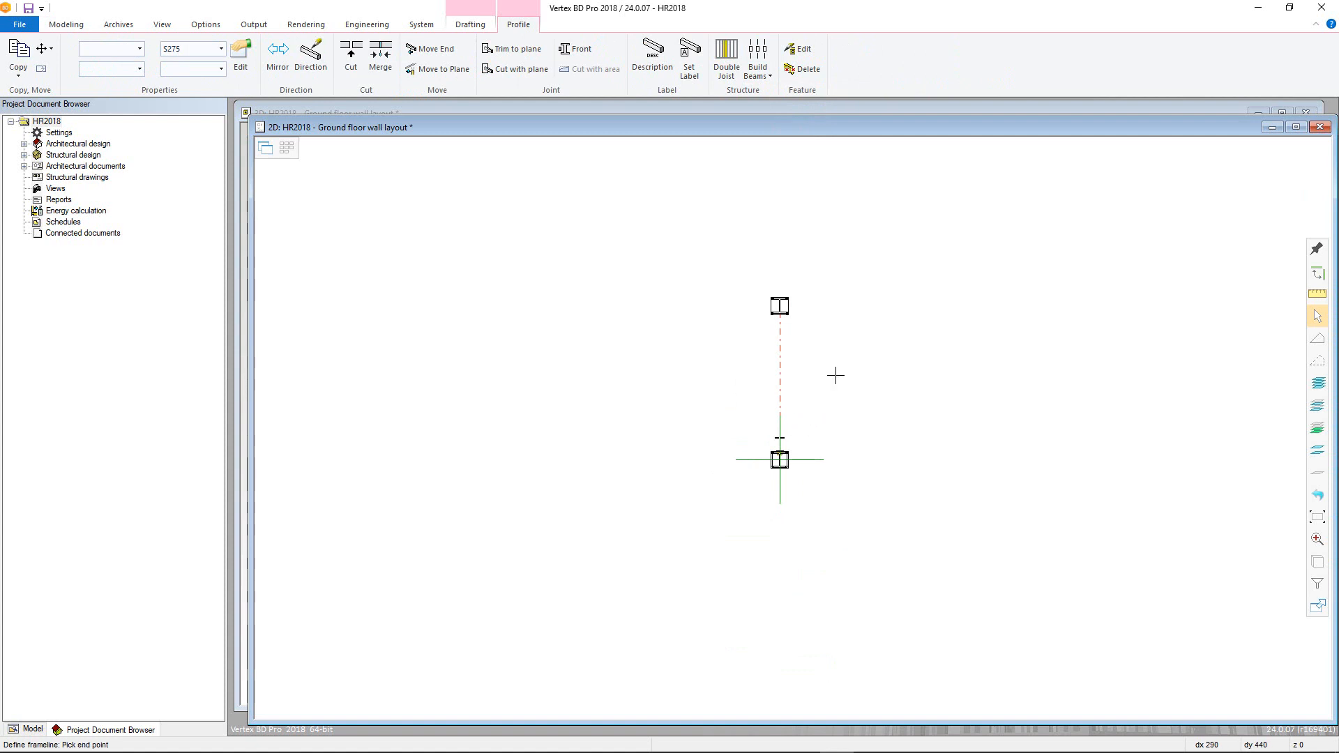
{"action": "left_click", "coordinate": [817, 327]}
{"action": "left_click", "coordinate": [816, 373]}
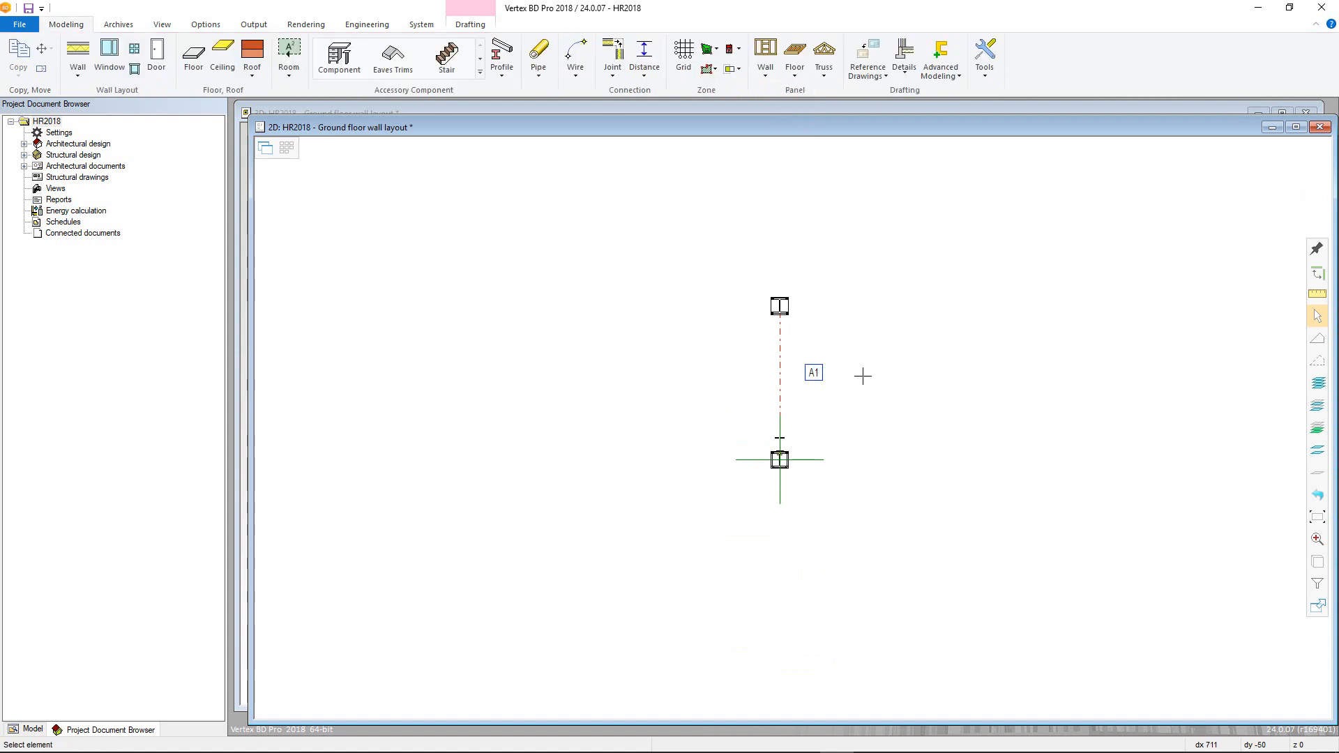
Open the frame line's panel drawing with the Wall Frame Line template, and close it after viewing.
{"action": "left_click", "coordinate": [816, 376]}
{"action": "right_click", "coordinate": [860, 356]}
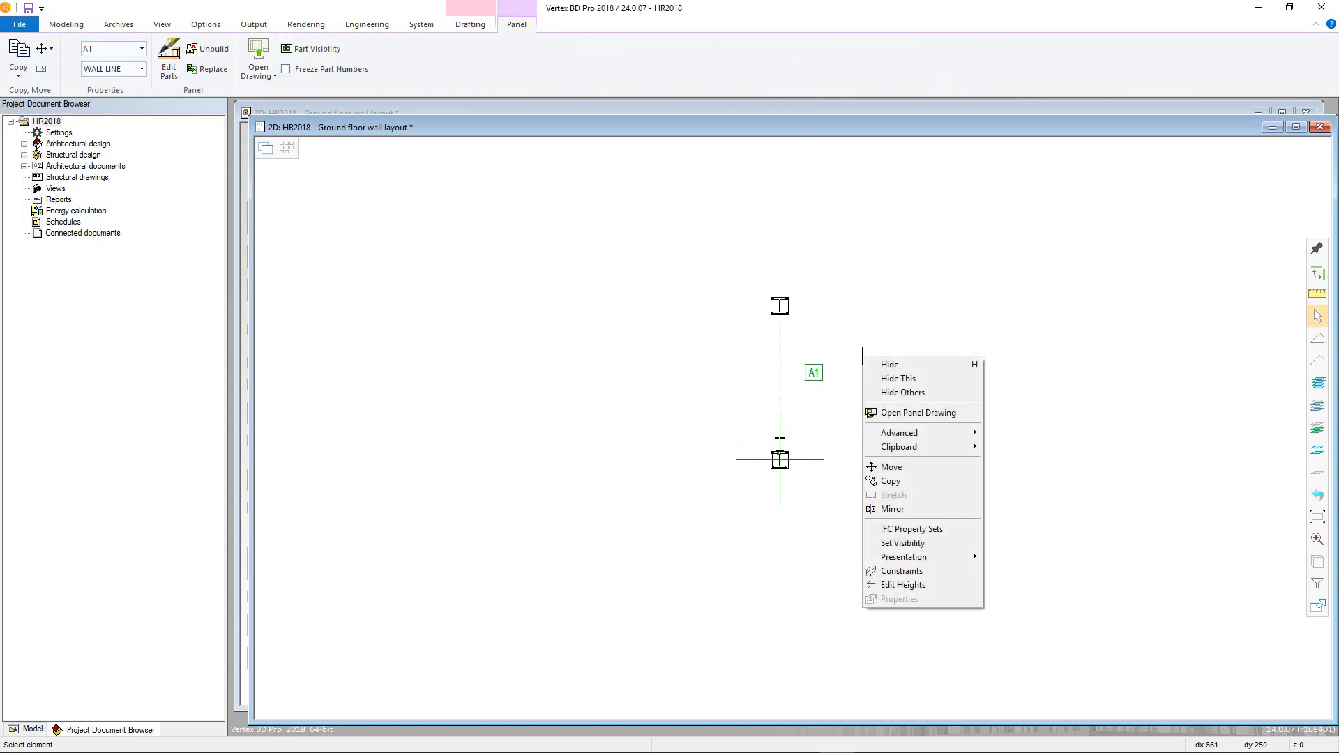
{"action": "left_click", "coordinate": [882, 413]}
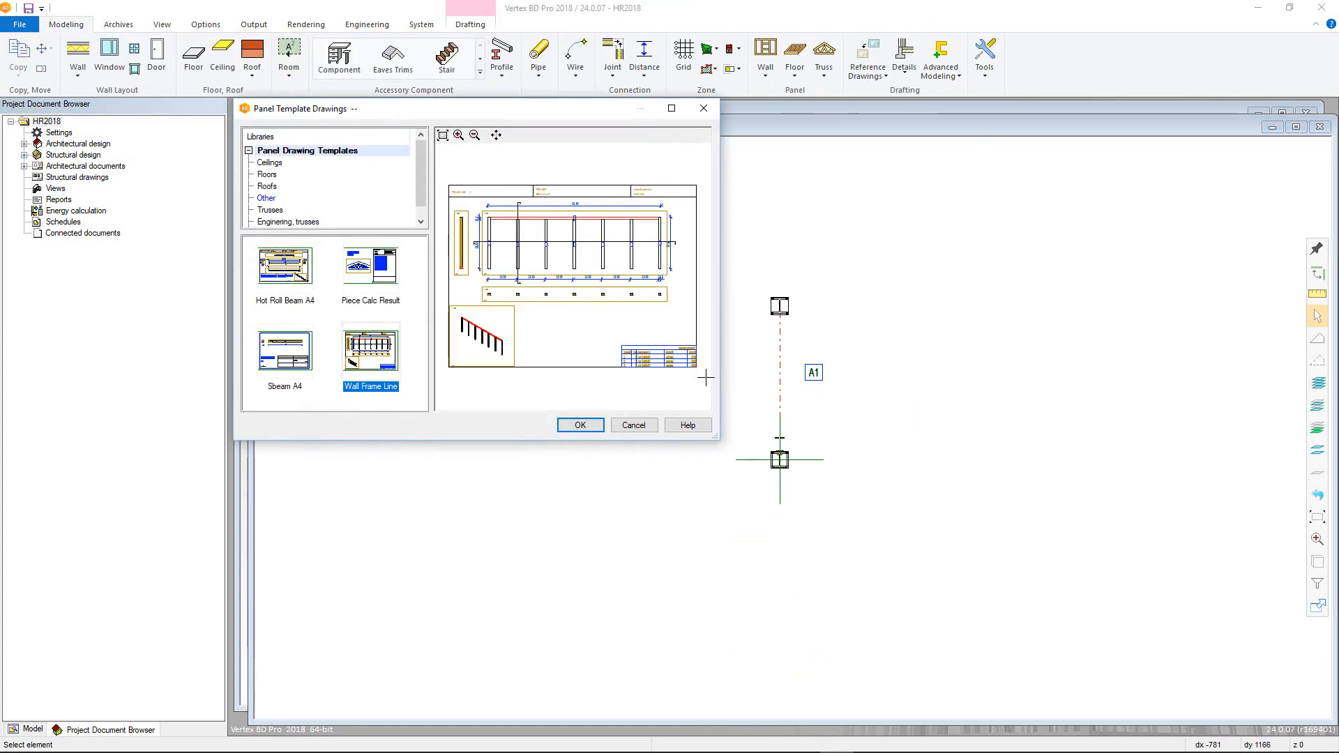
{"action": "left_click", "coordinate": [562, 425]}
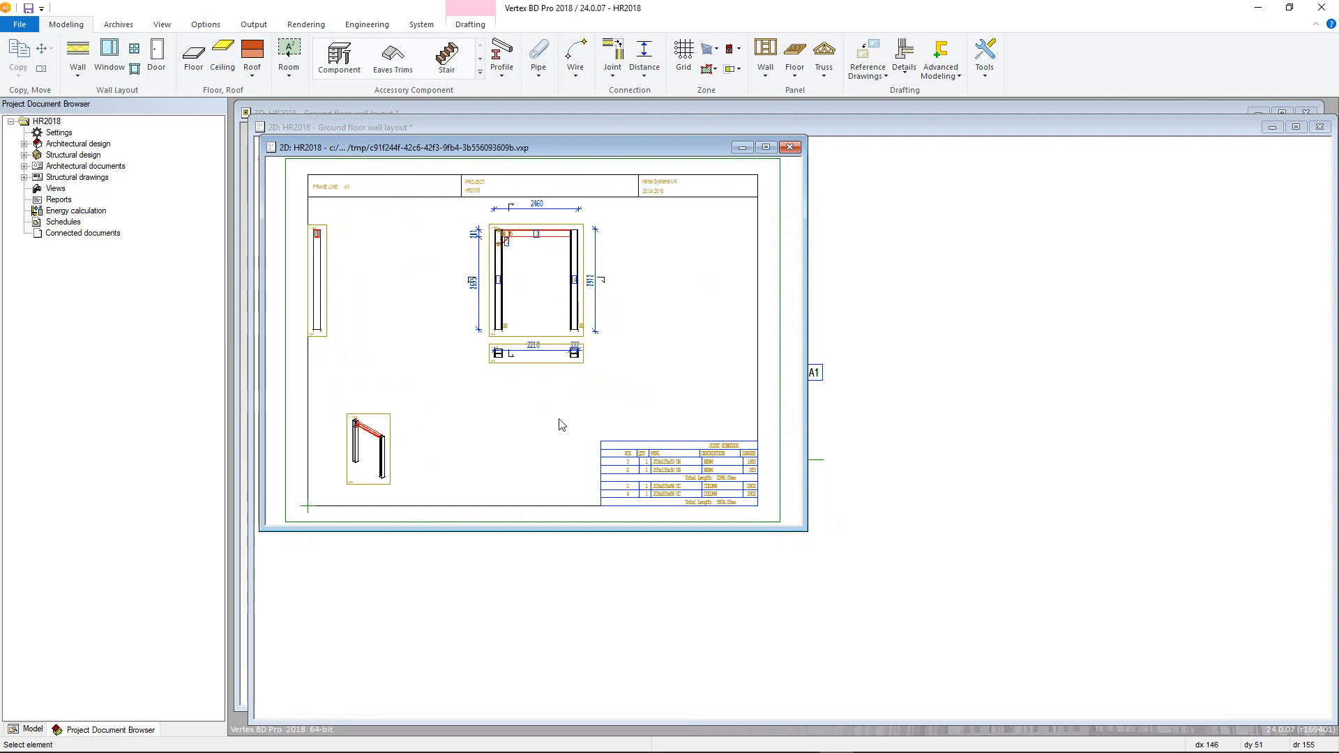
{"action": "left_click", "coordinate": [789, 147]}
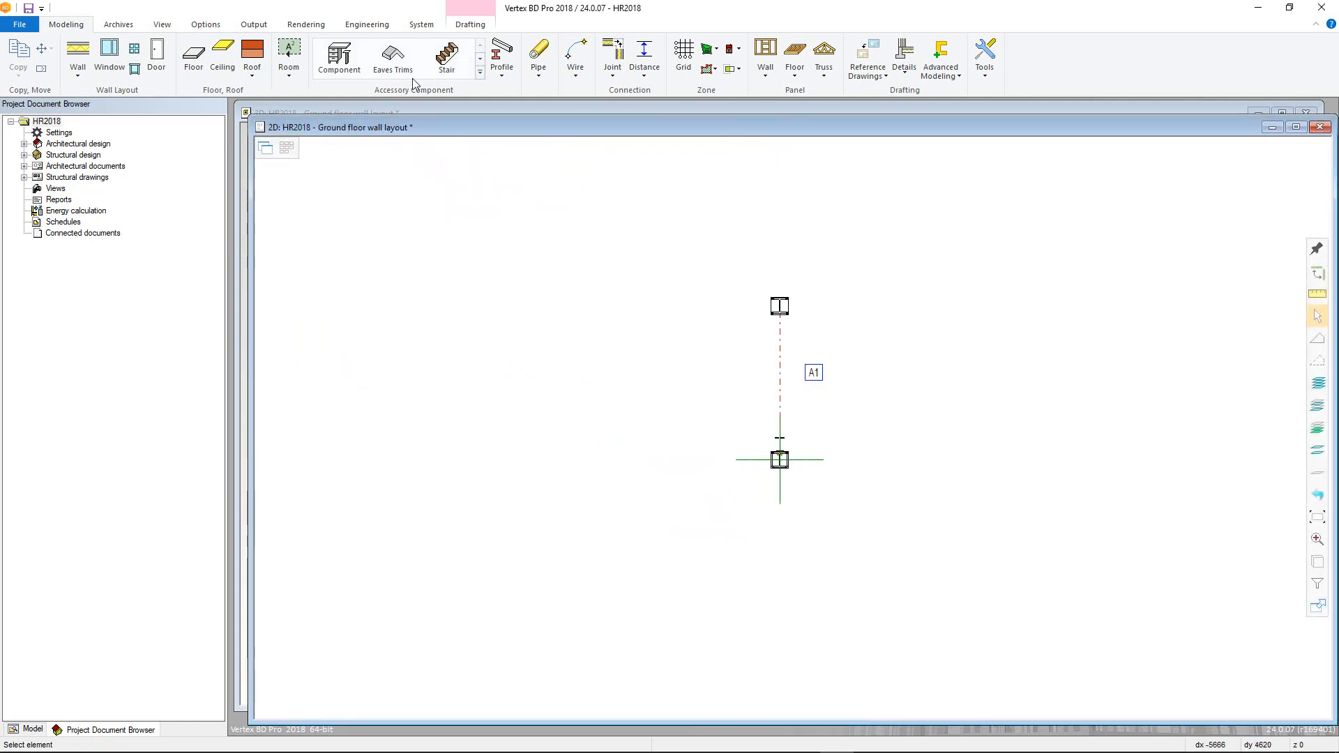
Generate labels and a profile schedule for the PANEL CONNECTORS group, and place the schedule beside the frame in the ground floor layout.
{"action": "left_click", "coordinate": [266, 27]}
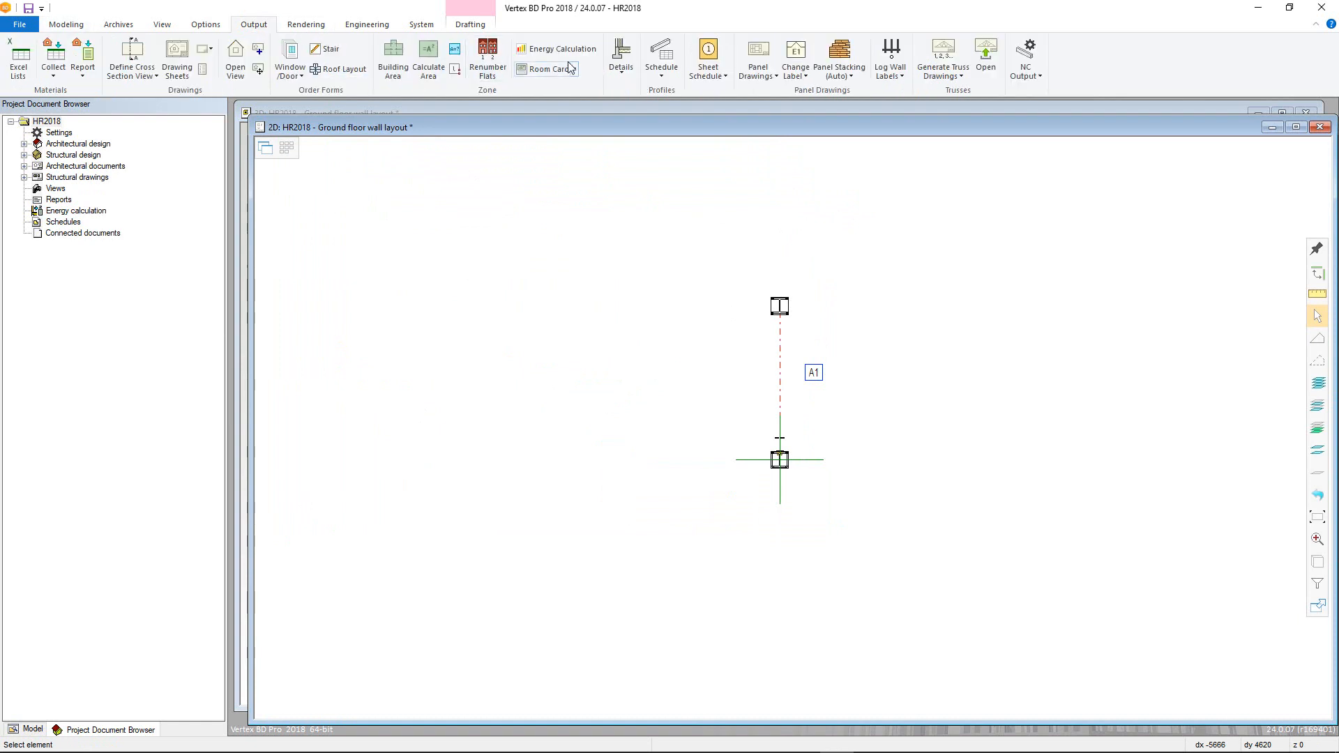
{"action": "left_click", "coordinate": [663, 59]}
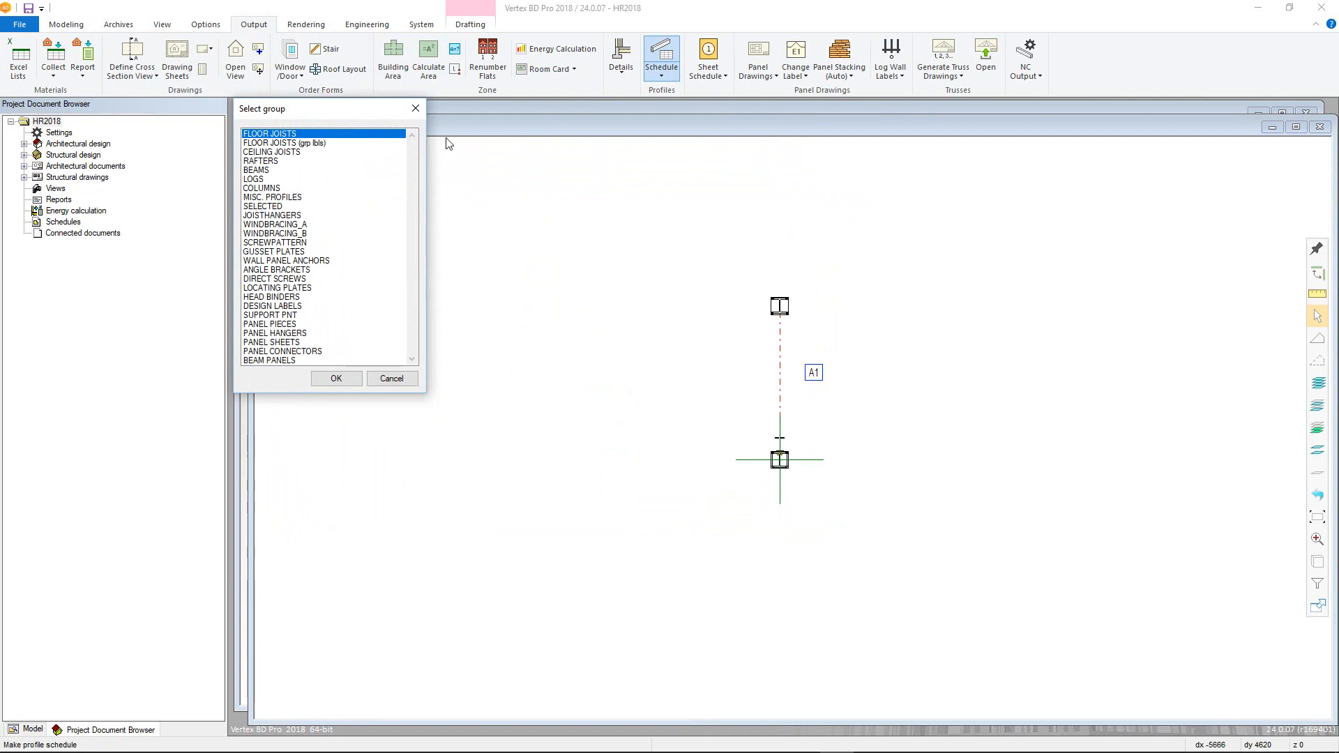
{"action": "double_click", "coordinate": [357, 351]}
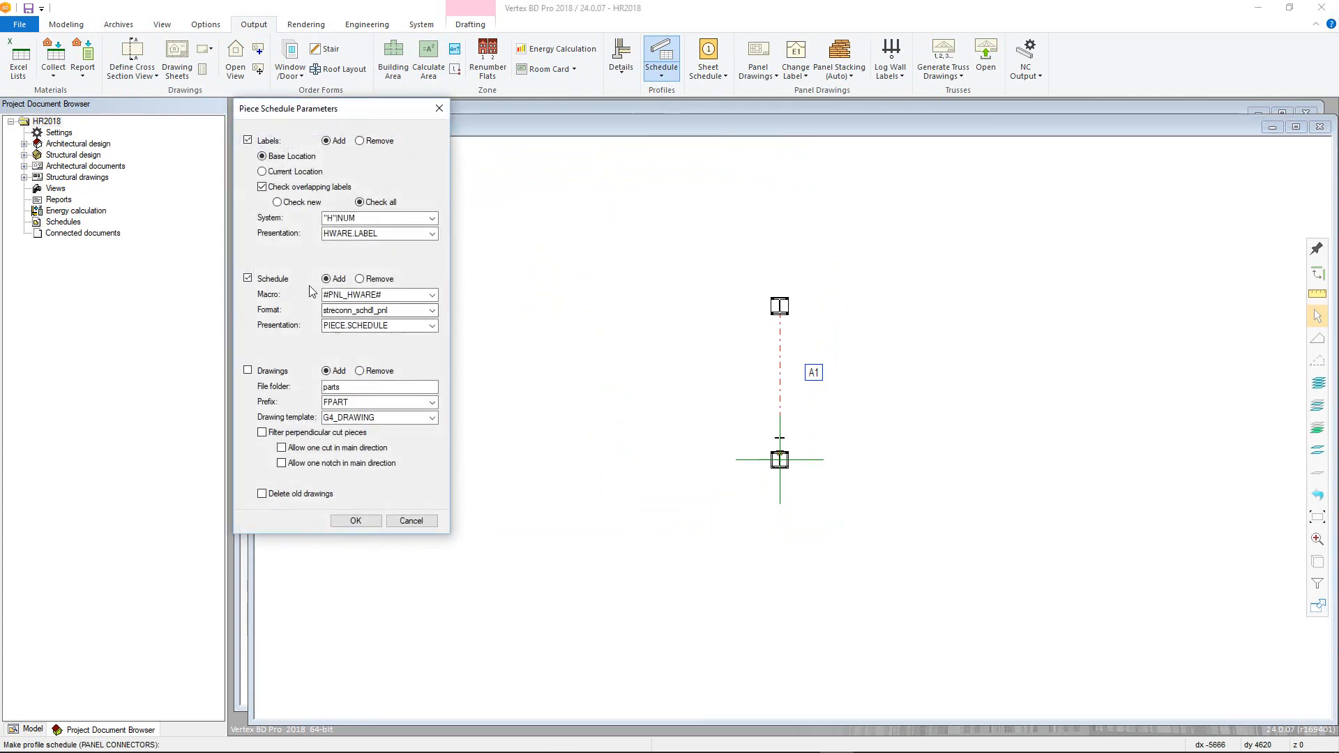
{"action": "left_click", "coordinate": [350, 524]}
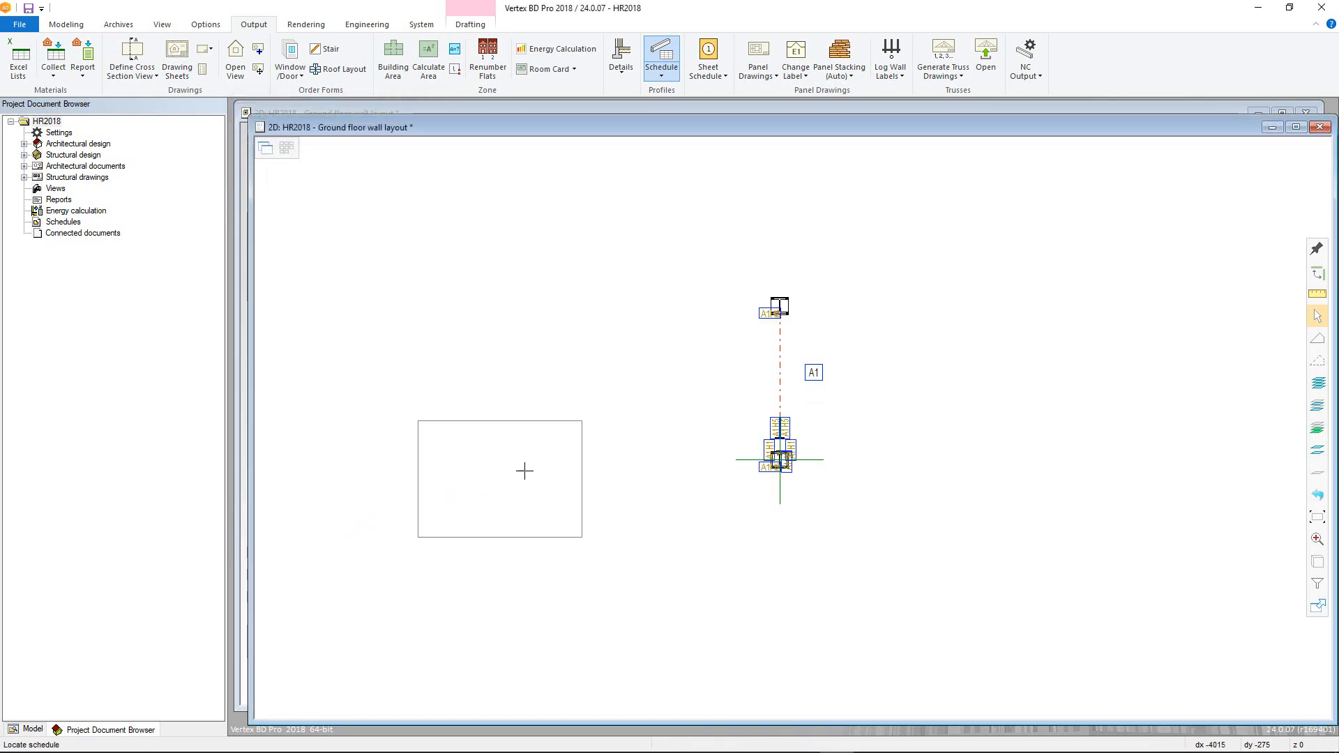
{"action": "left_click", "coordinate": [576, 347]}
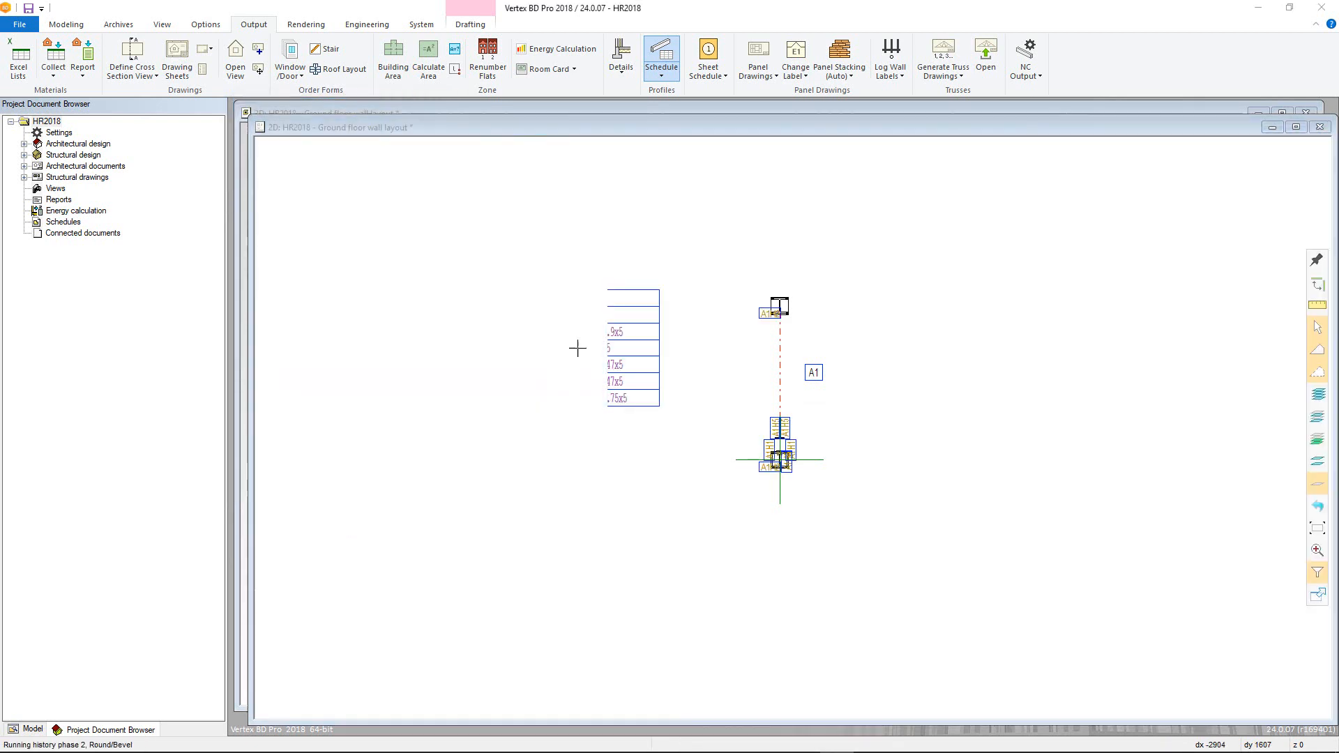